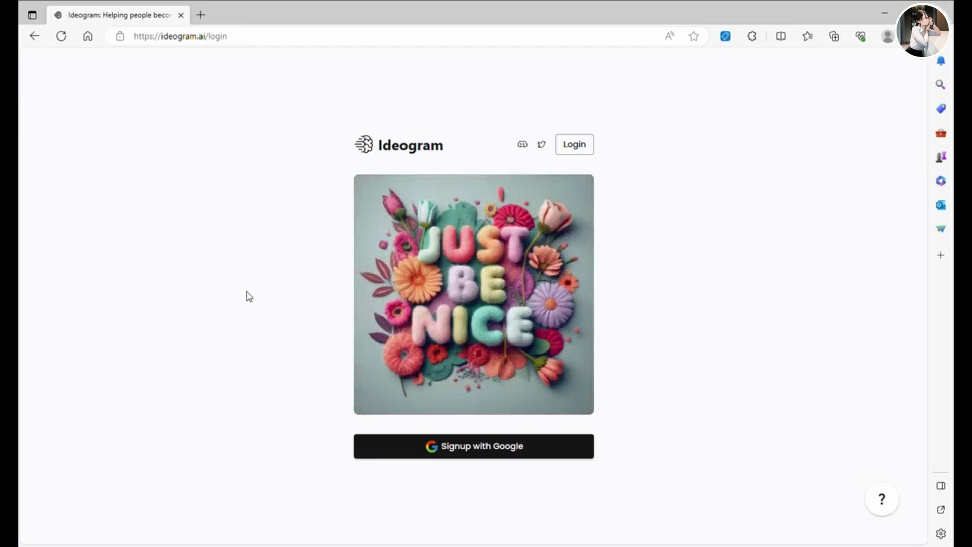
# Step: Start creating a new Ideogram account with Google sign-up
pyautogui.click(479, 448)
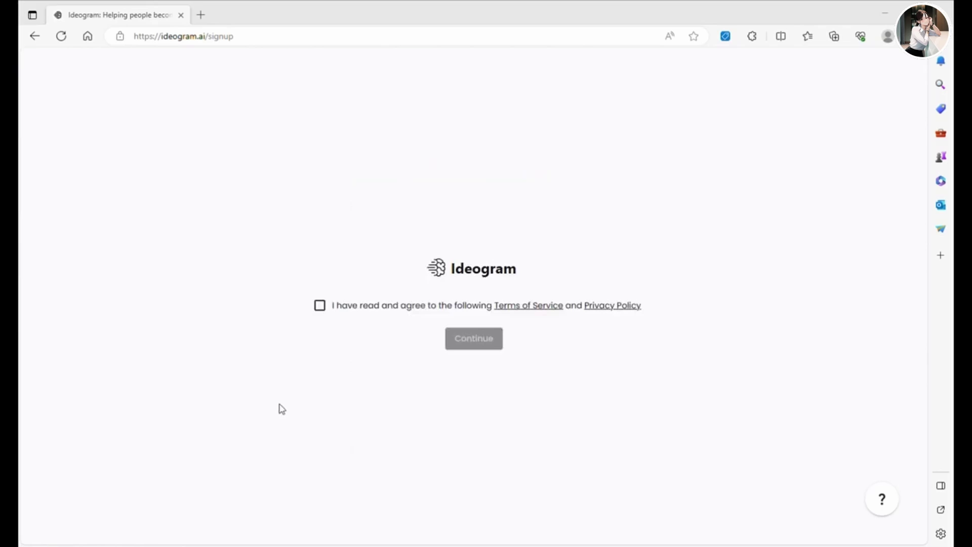
# Step: Accept the Terms of Service and complete registration with a chosen display handle
pyautogui.click(327, 309)
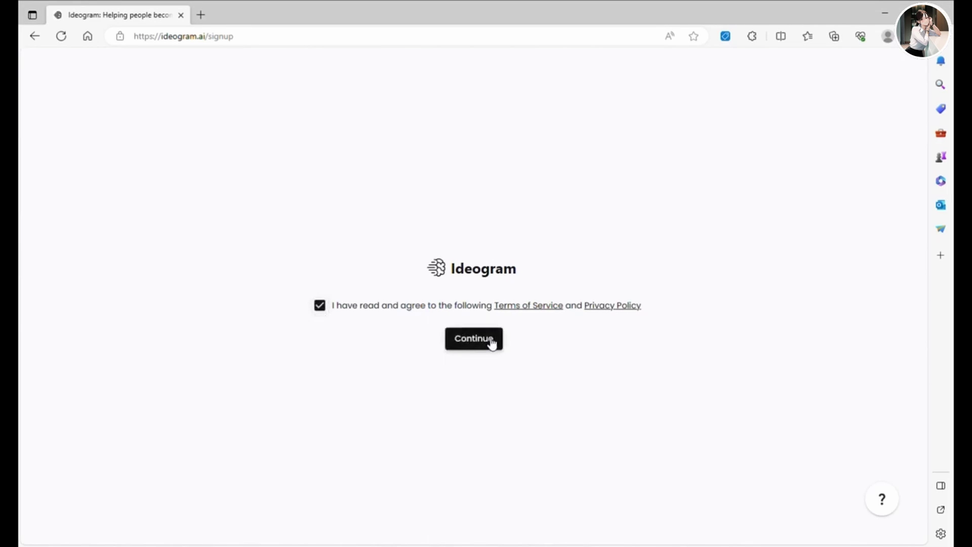
pyautogui.click(490, 339)
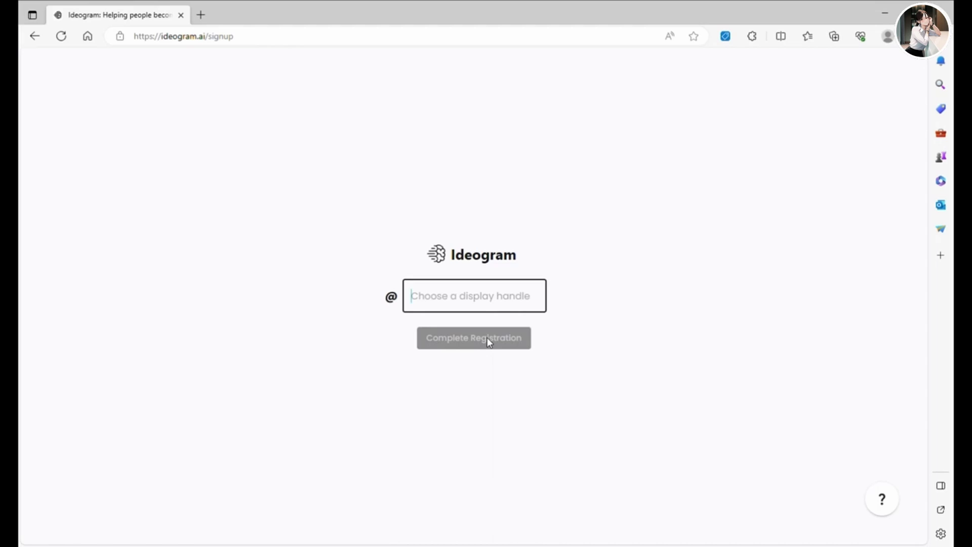
pyautogui.write('d')
pyautogui.press('BackSpace')
pyautogui.write('f')
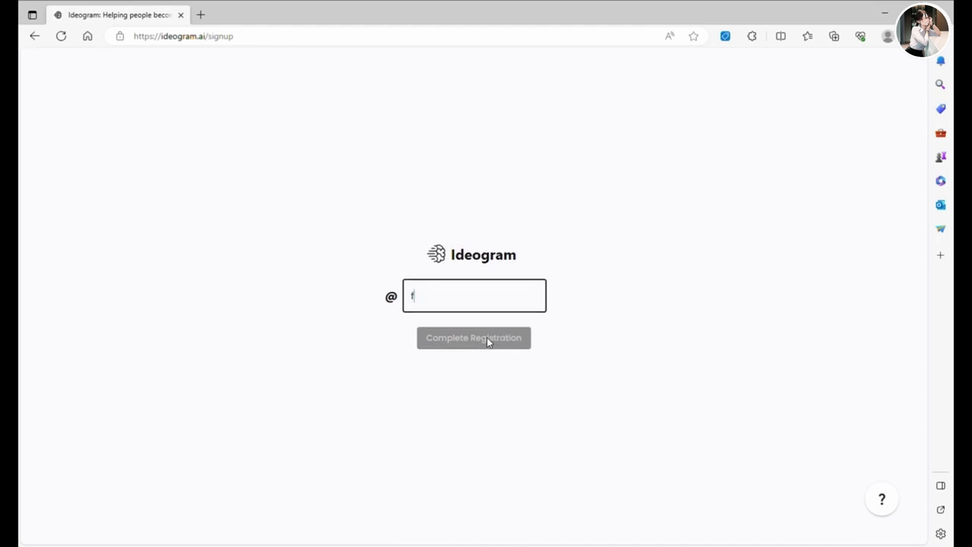
pyautogui.press('BackSpace')
pyautogui.write('futurethinker')
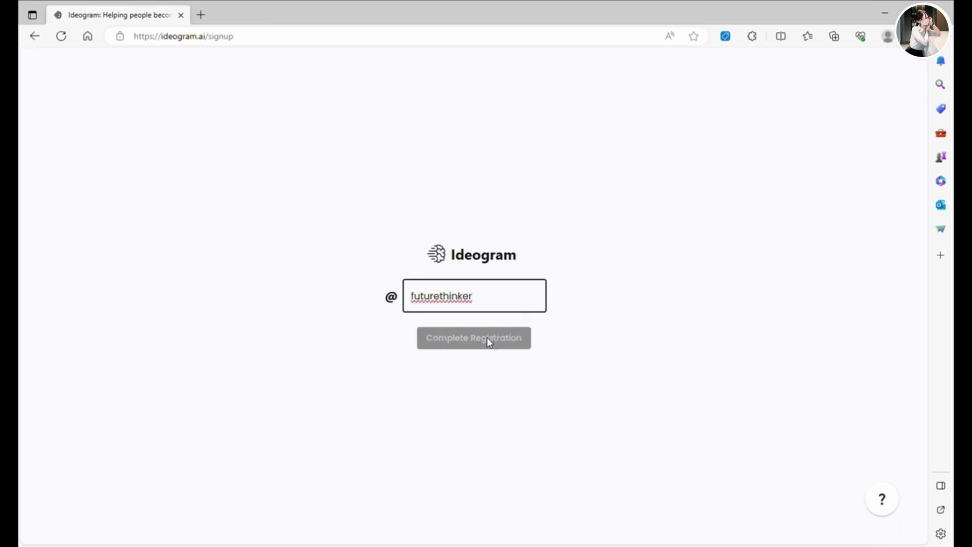
pyautogui.click(487, 337)
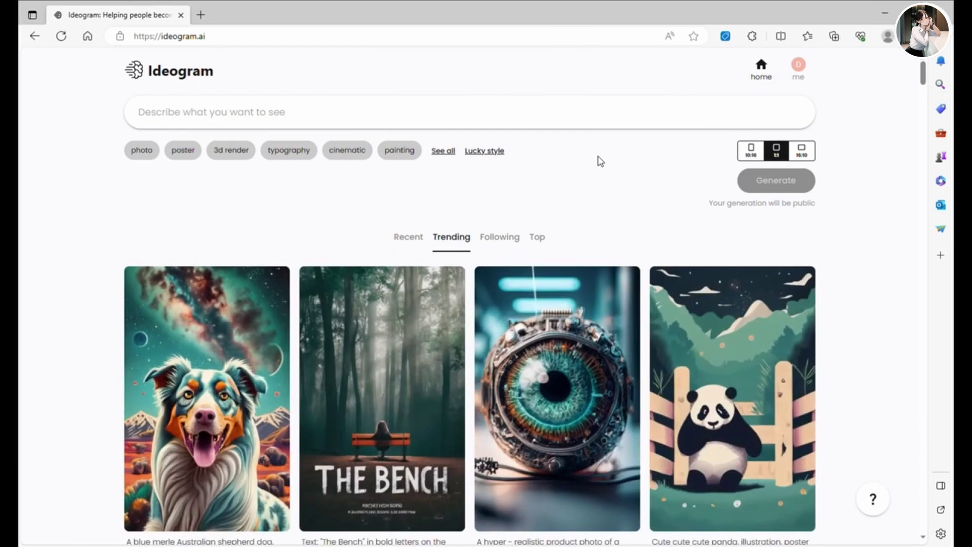
# Step: Scroll the home feed and preview the monkey-and-banana image
pyautogui.scroll(-8, 569, 197)
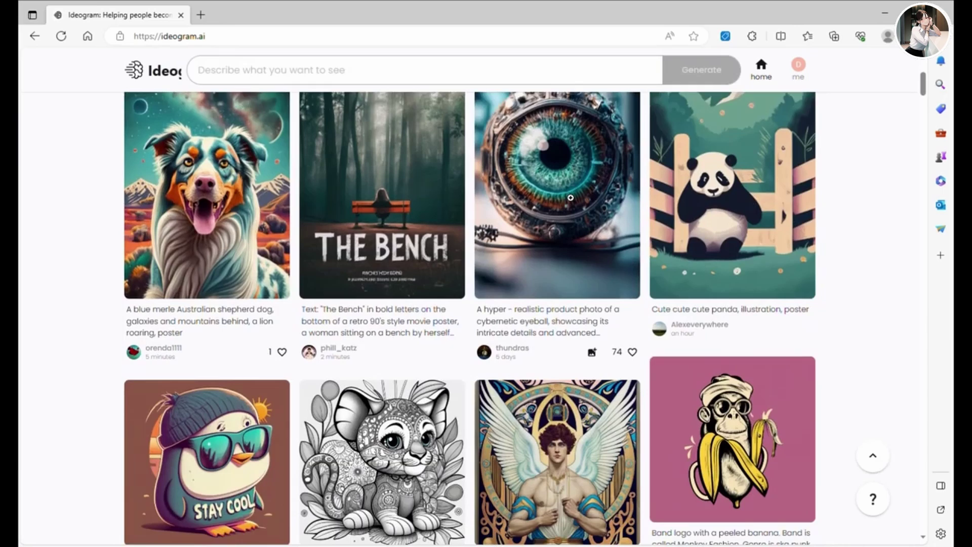
pyautogui.scroll(-1, 571, 198)
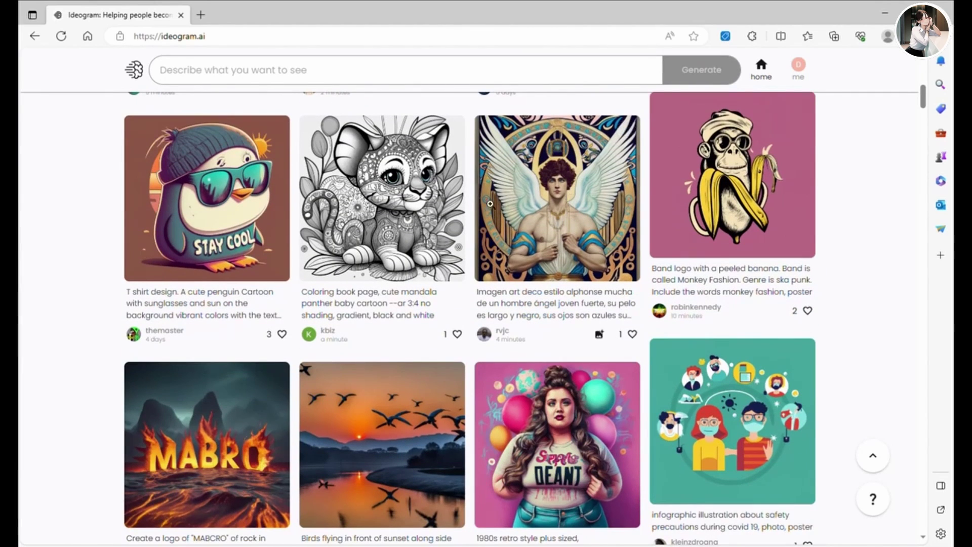
pyautogui.click(762, 191)
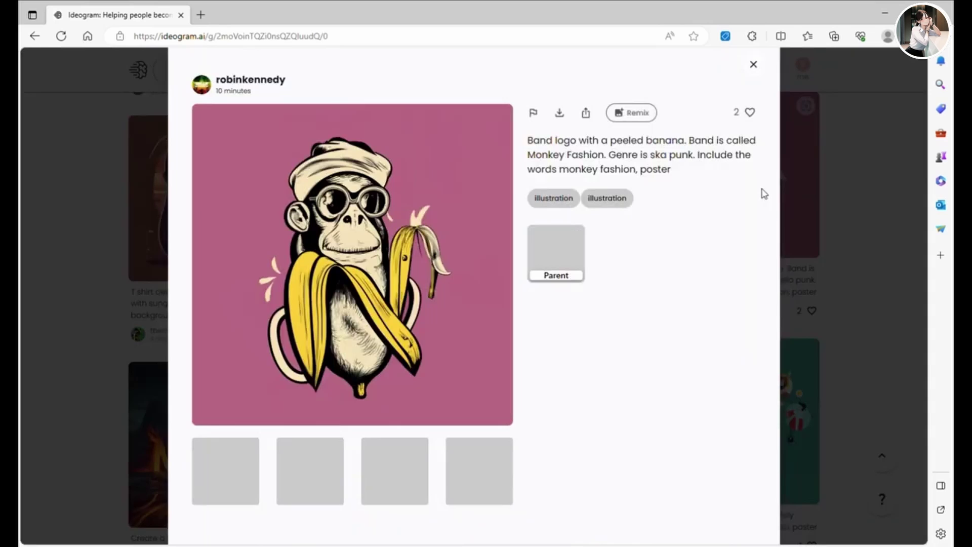
pyautogui.click(841, 328)
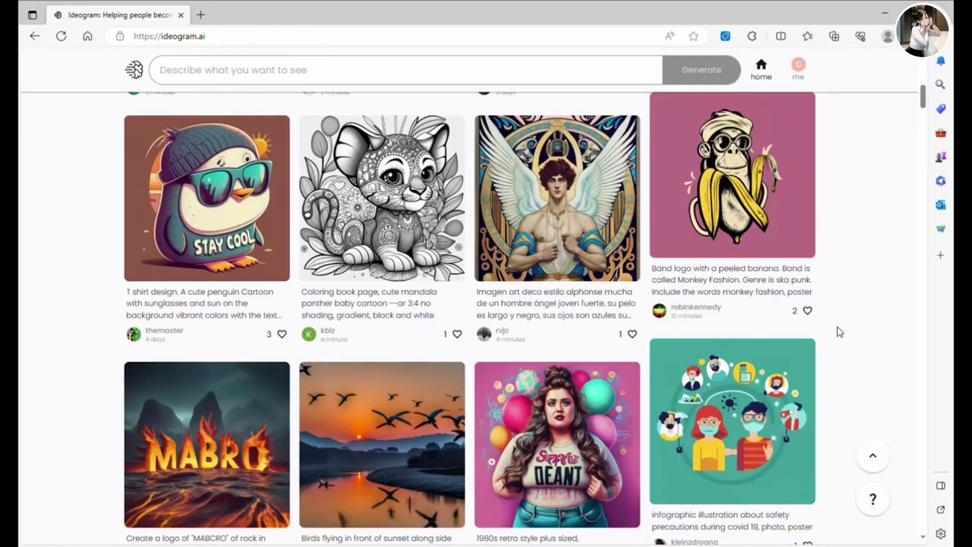
# Step: Browse the TSHIRT DESIGN logo and its first, third and fourth variants
pyautogui.scroll(-5, 840, 331)
pyautogui.scroll(-5, 839, 331)
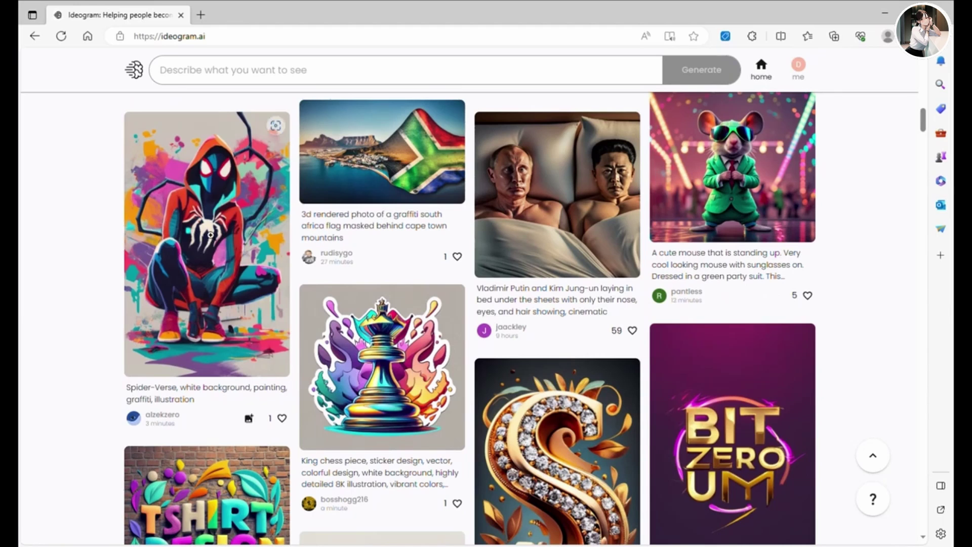
pyautogui.scroll(-5, 210, 235)
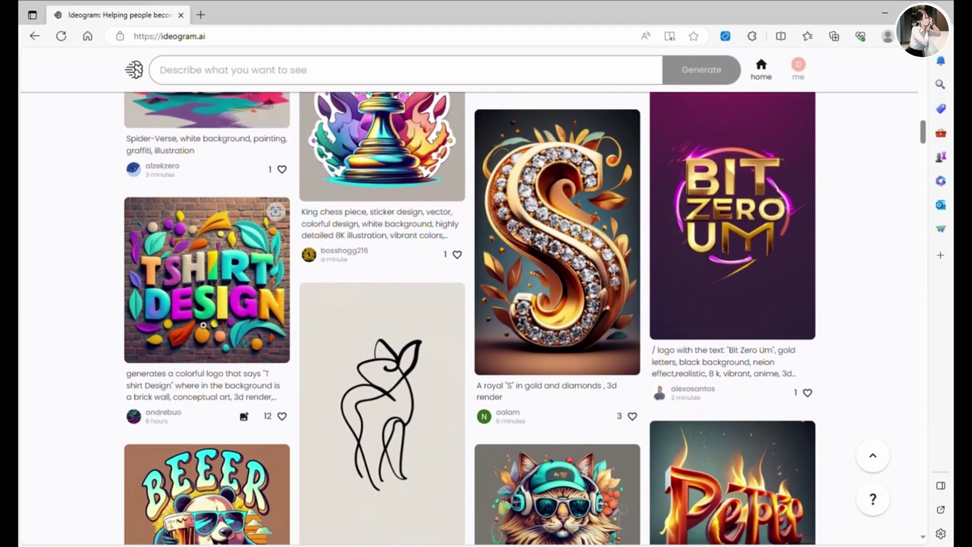
pyautogui.click(206, 311)
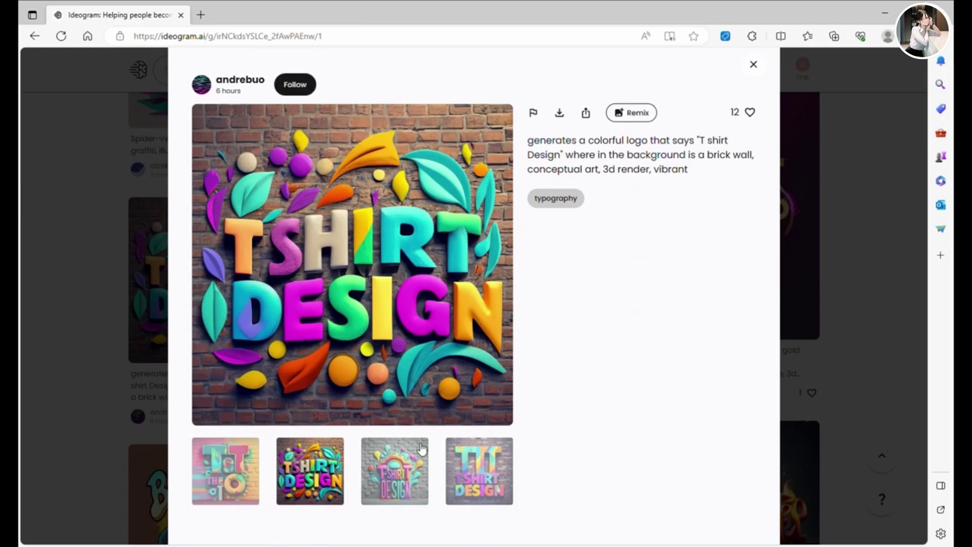
pyautogui.click(415, 473)
pyautogui.click(481, 476)
pyautogui.click(220, 472)
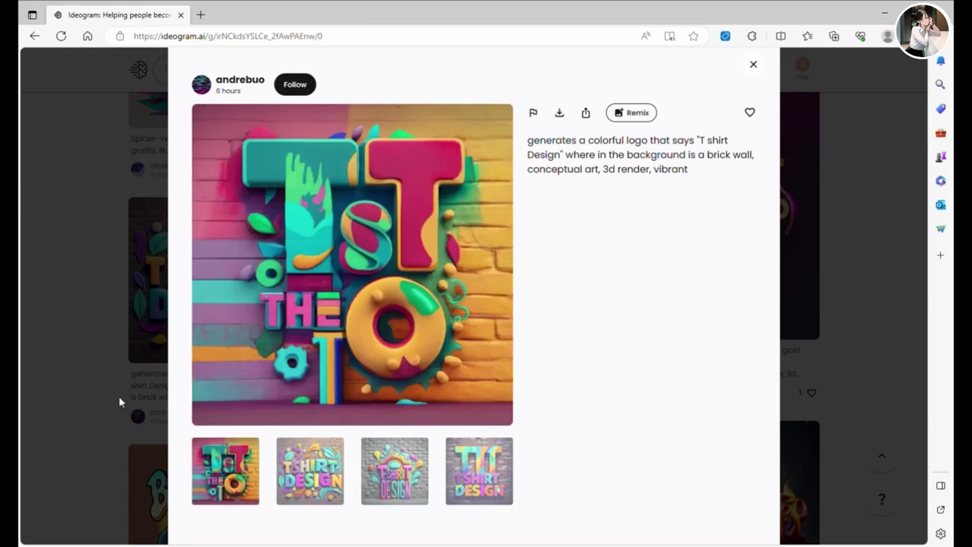
pyautogui.click(93, 385)
# Step: Examine the Beer Happy panda design, its third variant and the quoted prompt text
pyautogui.scroll(-5, 93, 385)
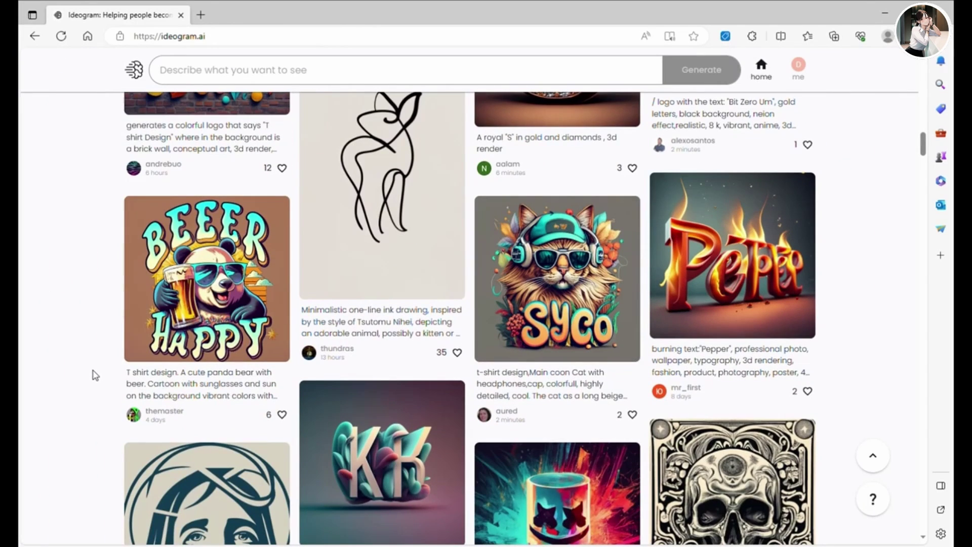
pyautogui.click(236, 287)
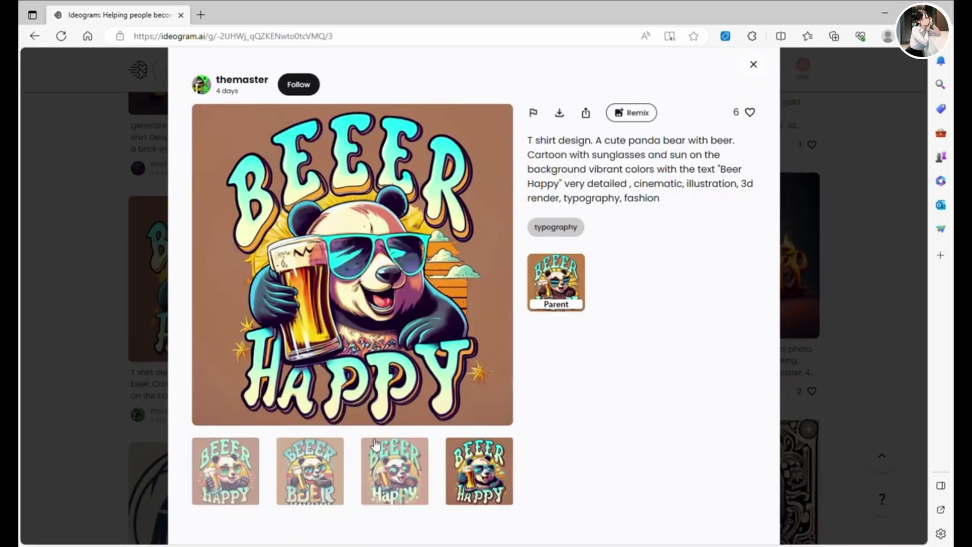
pyautogui.click(409, 452)
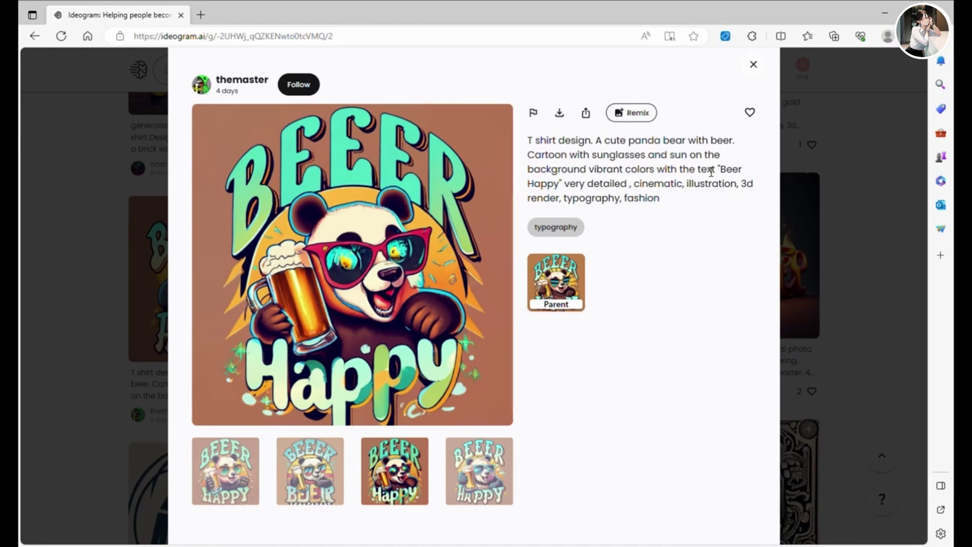
pyautogui.moveTo(718, 174); pyautogui.dragTo(566, 191)
pyautogui.click(686, 266)
pyautogui.click(847, 138)
# Step: Scroll further down the feed to the docuAI gear logo and open its details
pyautogui.scroll(-8, 765, 287)
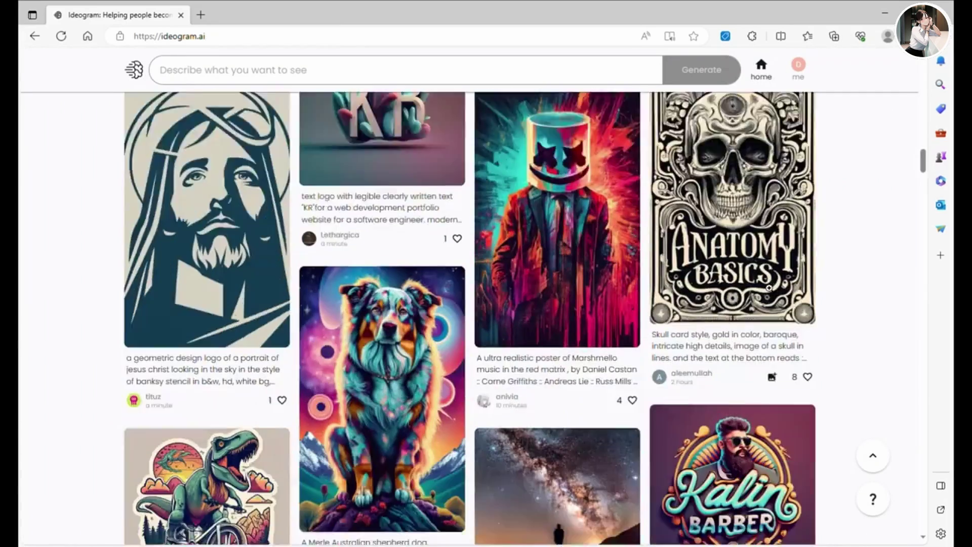
pyautogui.scroll(-5, 764, 287)
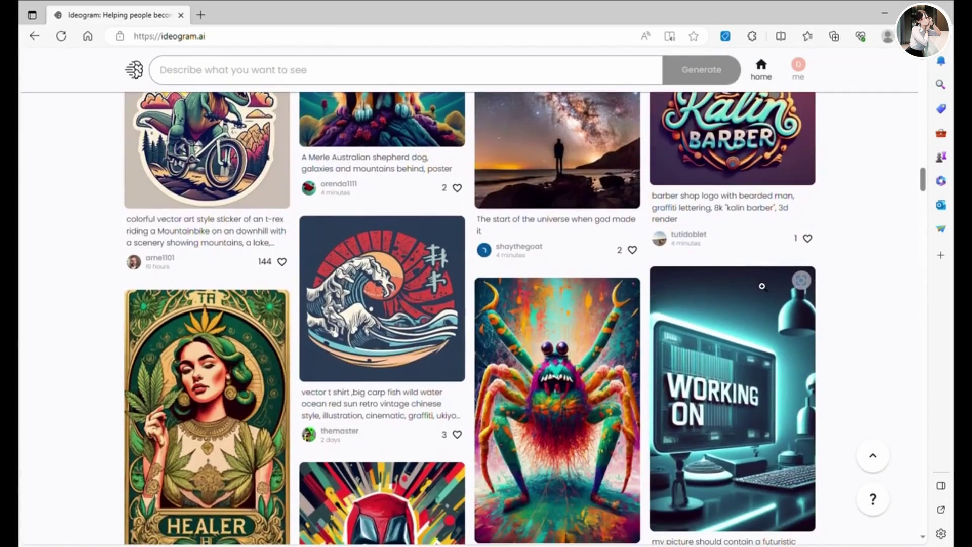
pyautogui.scroll(-5, 762, 286)
pyautogui.scroll(-5, 762, 287)
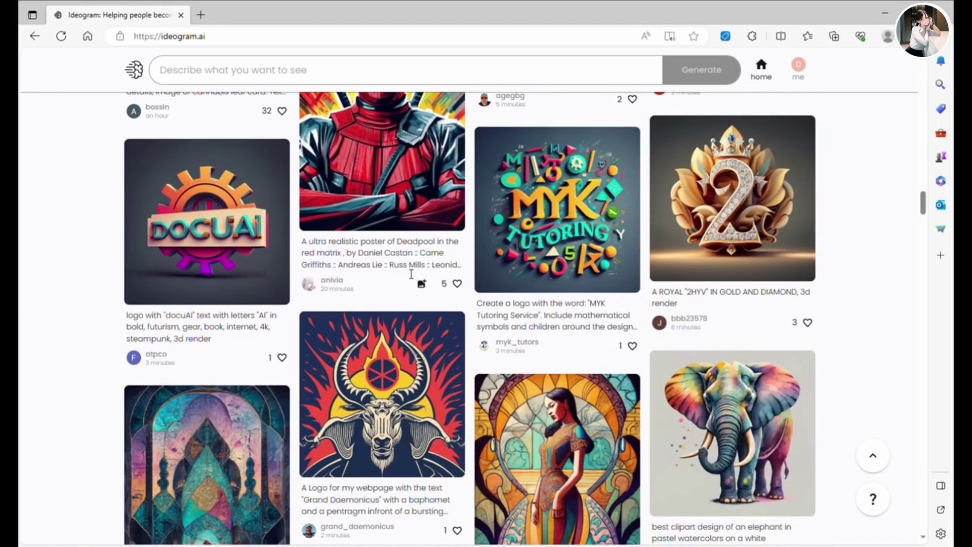
pyautogui.click(211, 212)
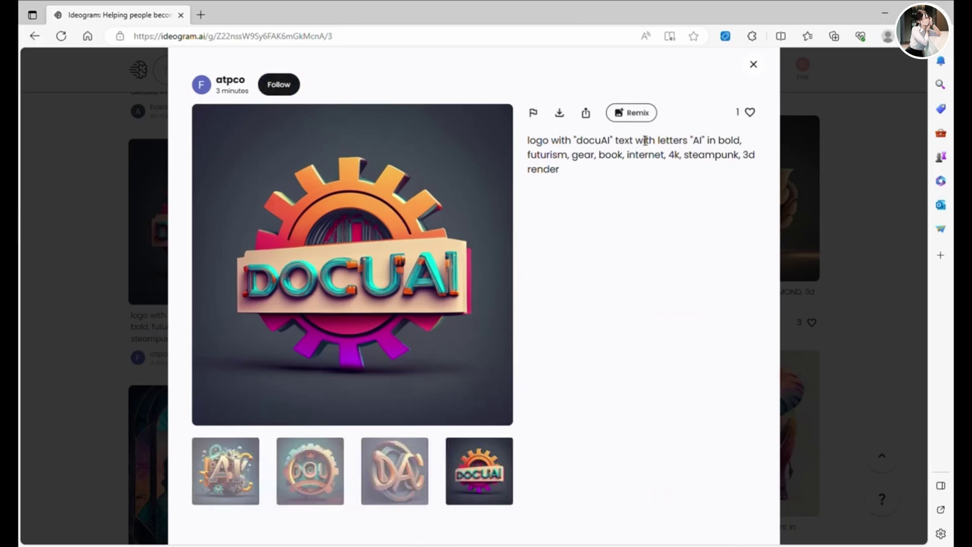
# Step: Remix the docuAI logo with 'Future Thinker' as its text, adding cinematic and typography styles
pyautogui.click(639, 114)
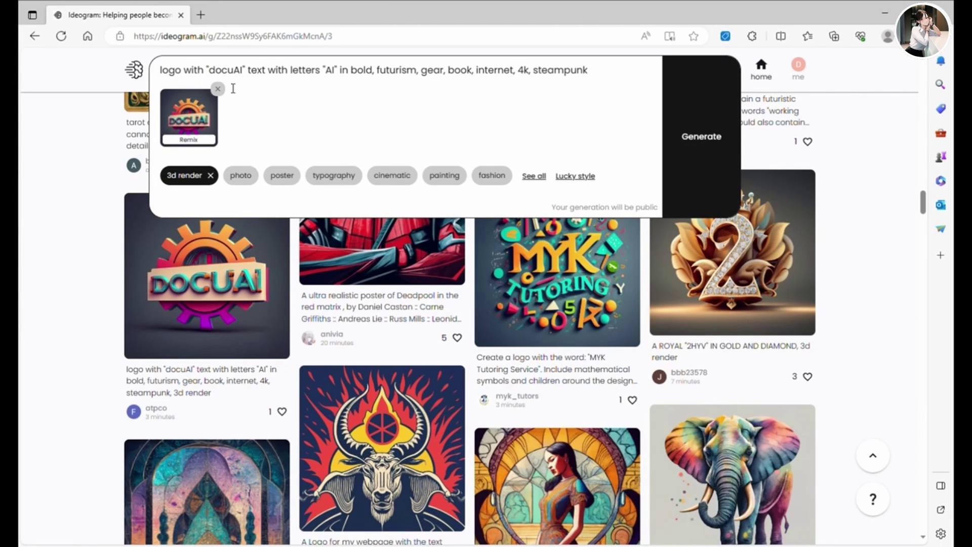
pyautogui.doubleClick(226, 72)
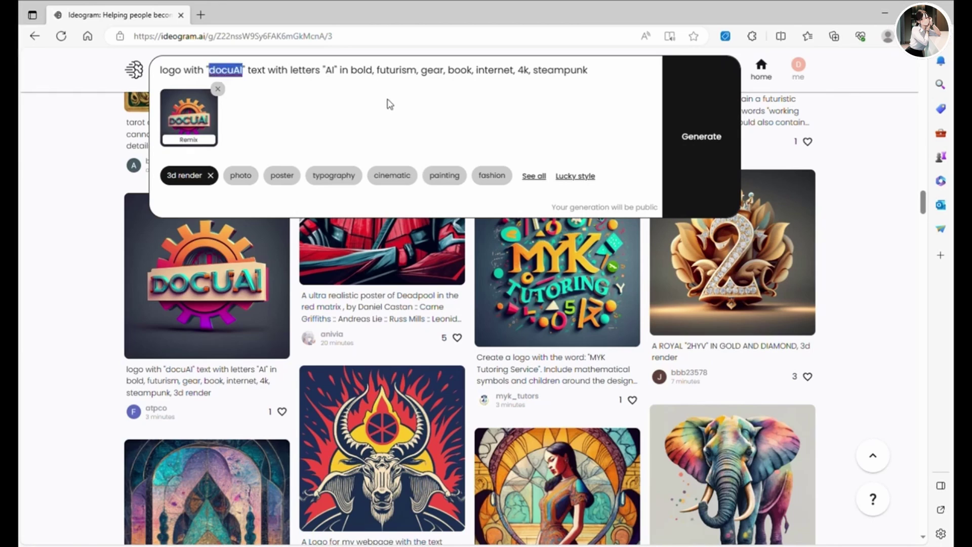
pyautogui.write('Tot')
pyautogui.press('BackSpace')
pyautogui.press('BackSpace')
pyautogui.press('BackSpace')
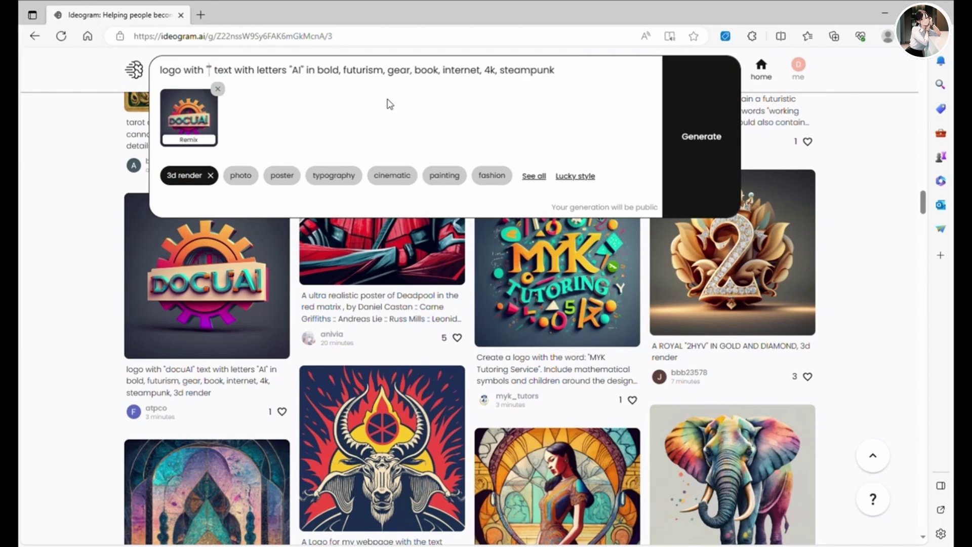
pyautogui.write('Future T')
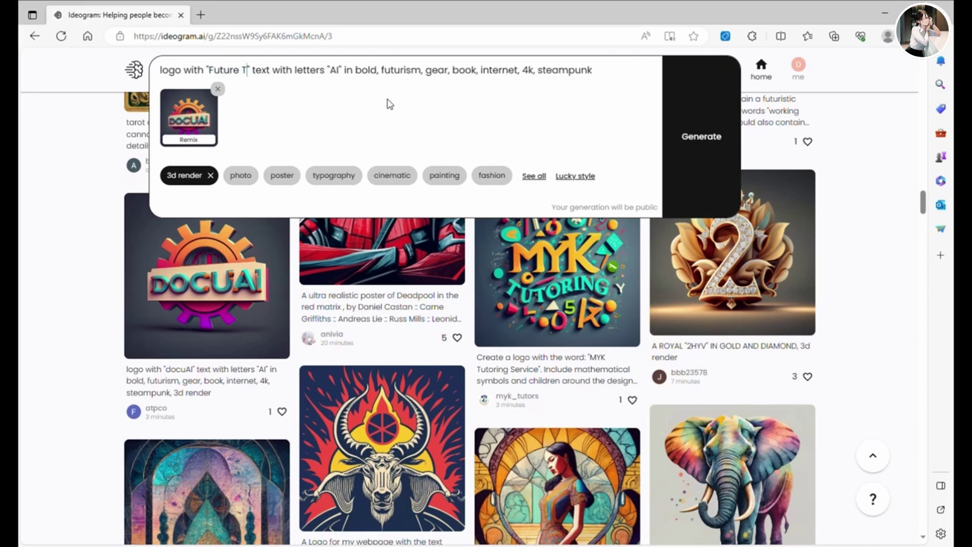
pyautogui.write('hinker')
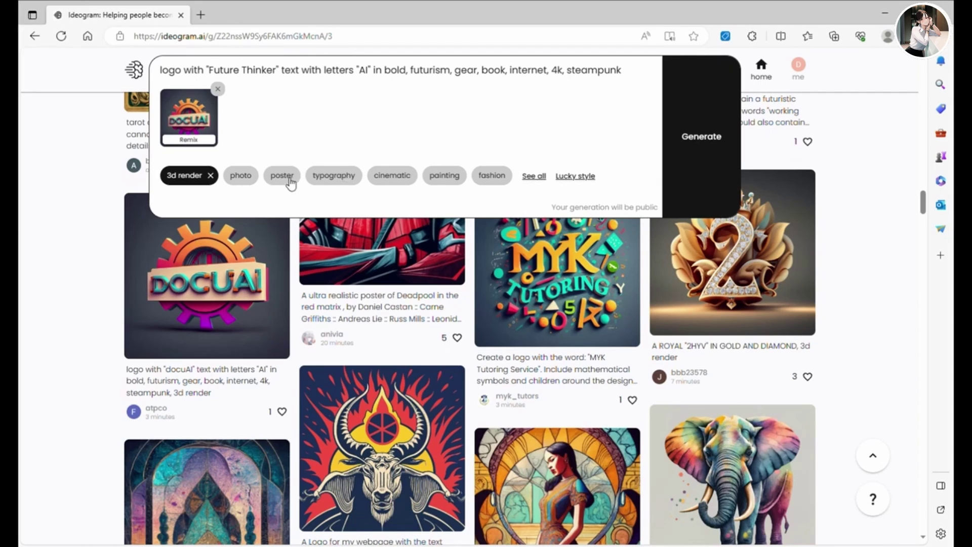
pyautogui.click(388, 178)
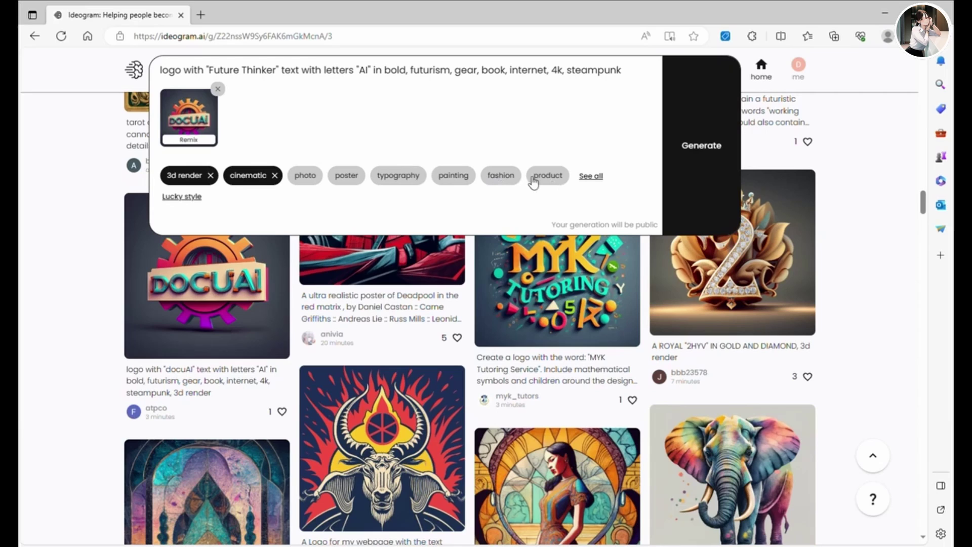
pyautogui.click(398, 179)
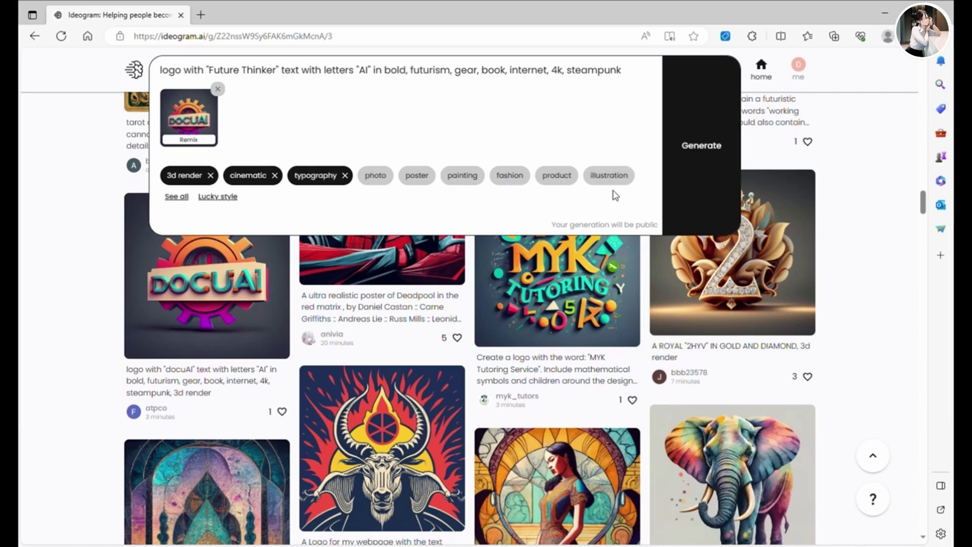
# Step: Generate logos, browse the BOOURI, FUTURE THINKER and THINKRAI results, and remix THINKRAI
pyautogui.click(702, 140)
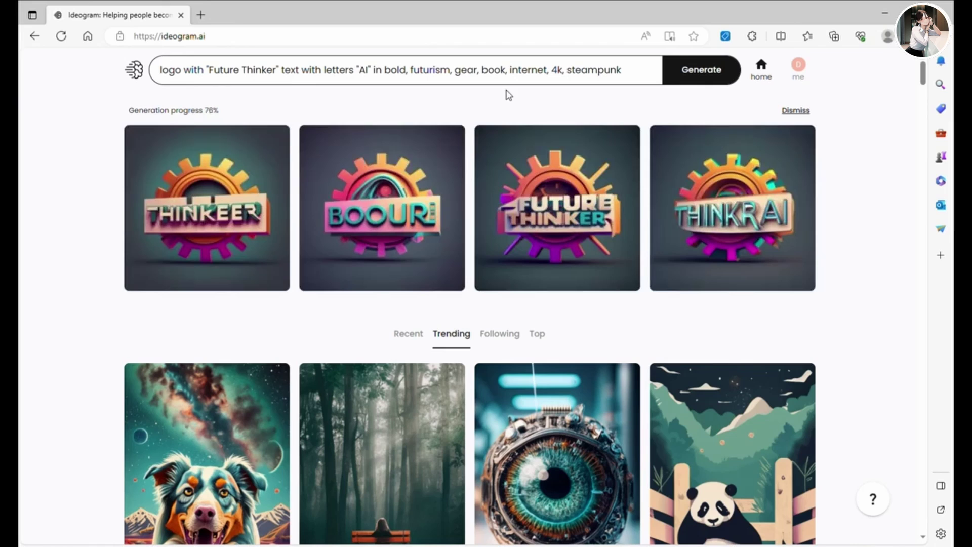
pyautogui.click(203, 171)
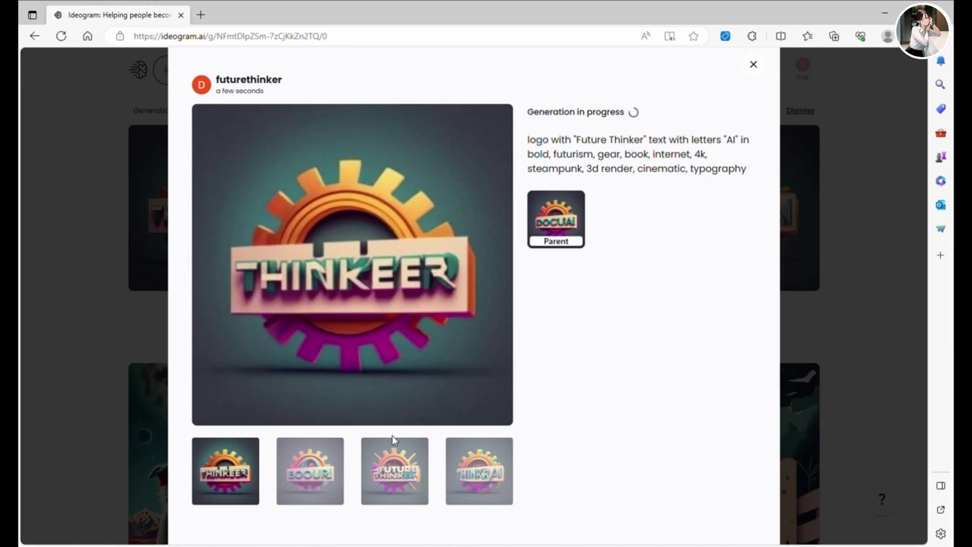
pyautogui.click(309, 458)
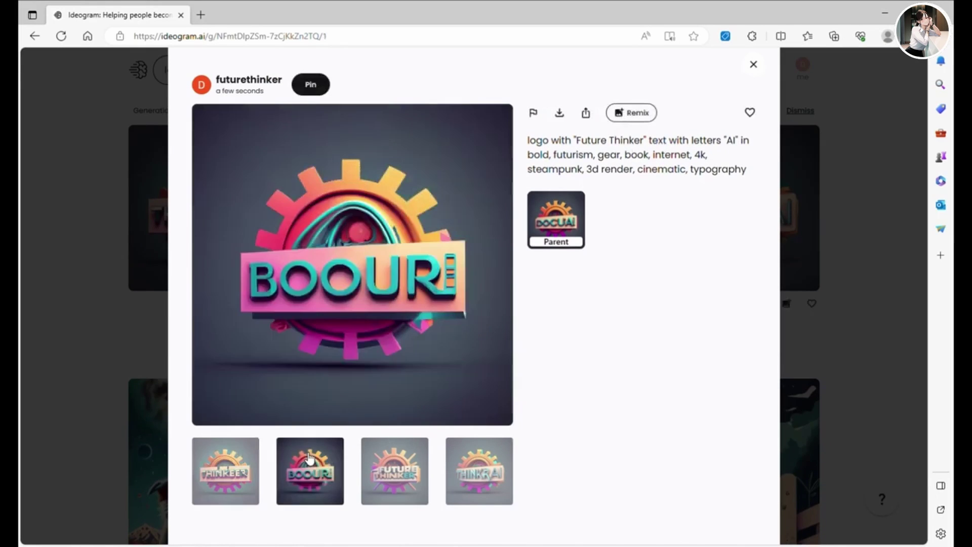
pyautogui.click(417, 485)
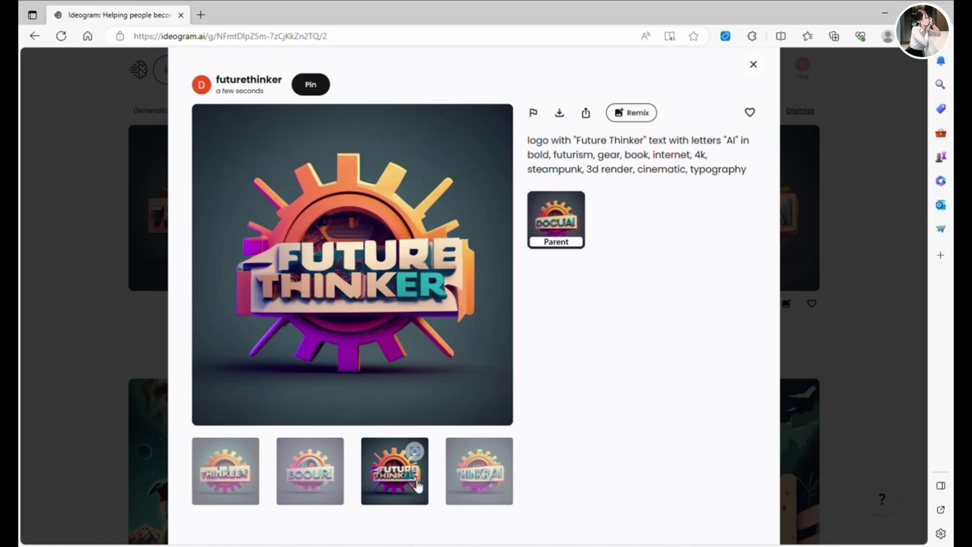
pyautogui.click(470, 480)
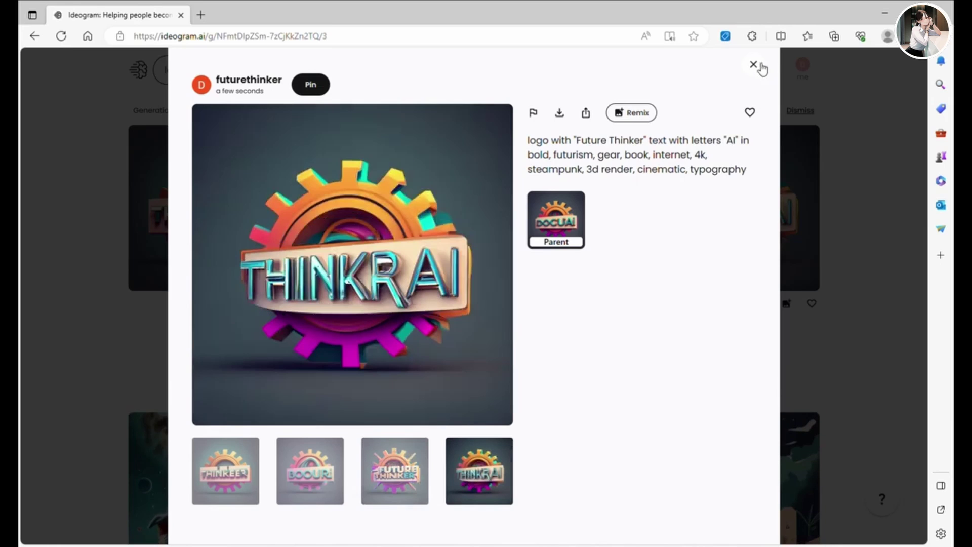
pyautogui.click(631, 113)
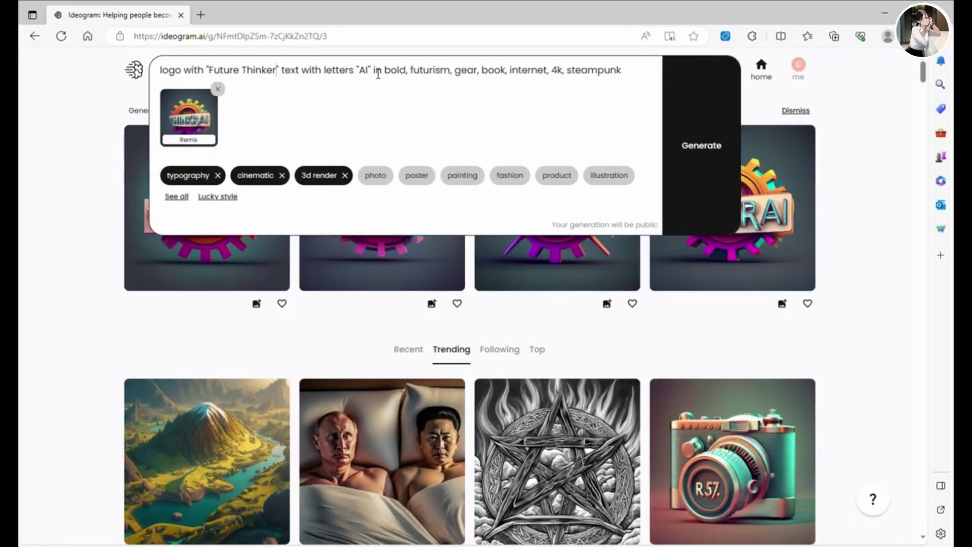
# Step: Delete the quoted 'AI' and the word 'letters' from the remix prompt
pyautogui.moveTo(375, 74); pyautogui.dragTo(361, 78)
pyautogui.press('BackSpace')
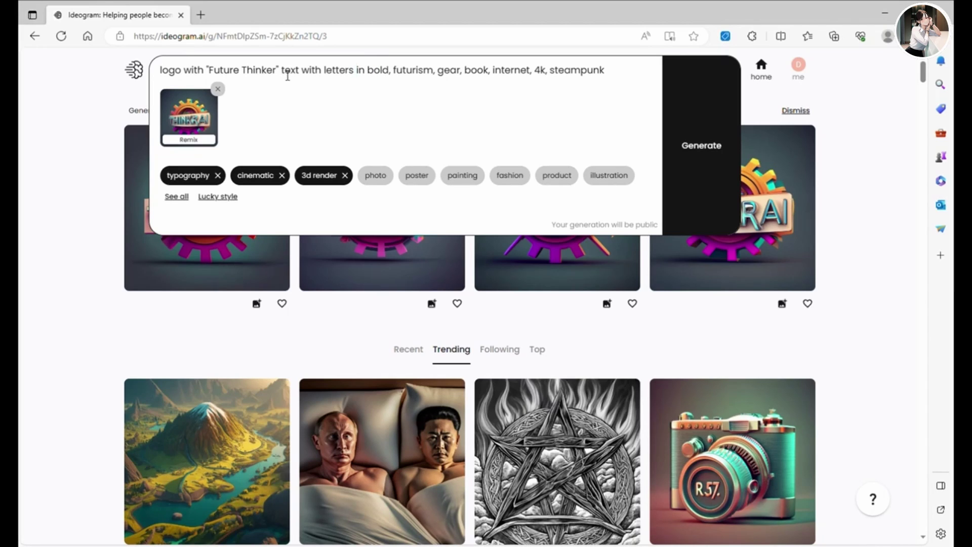
pyautogui.doubleClick(349, 75)
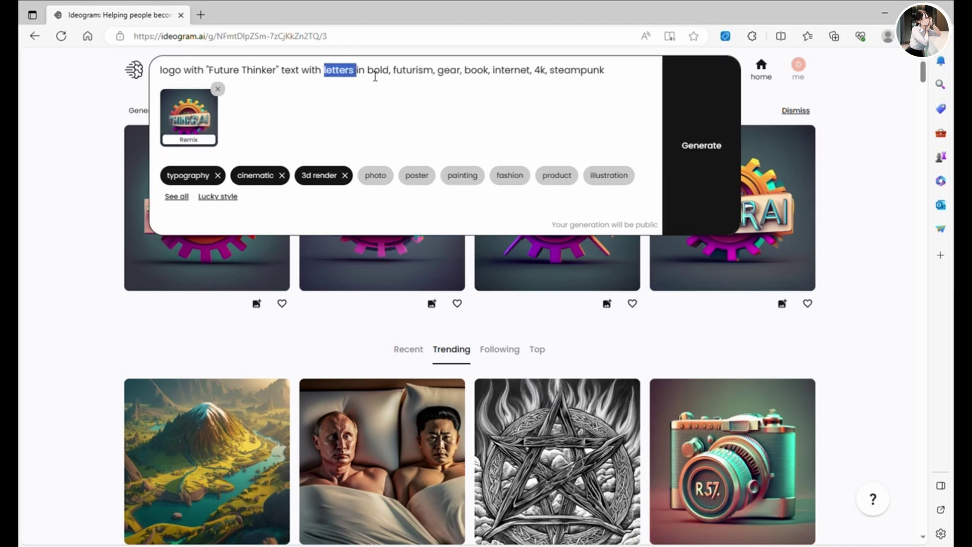
pyautogui.press('BackSpace')
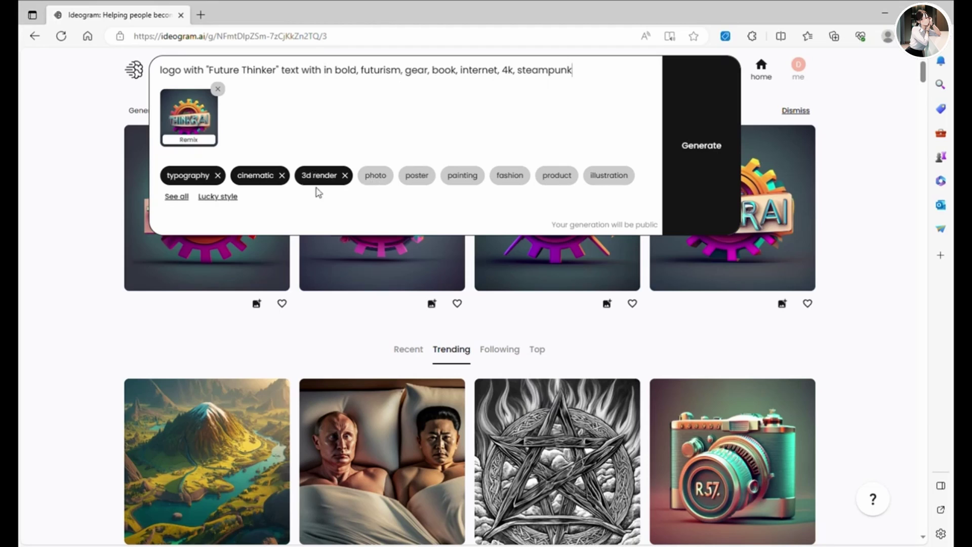
# Step: Switch the styles to typography and anime, removing cinematic and 3d render
pyautogui.click(282, 177)
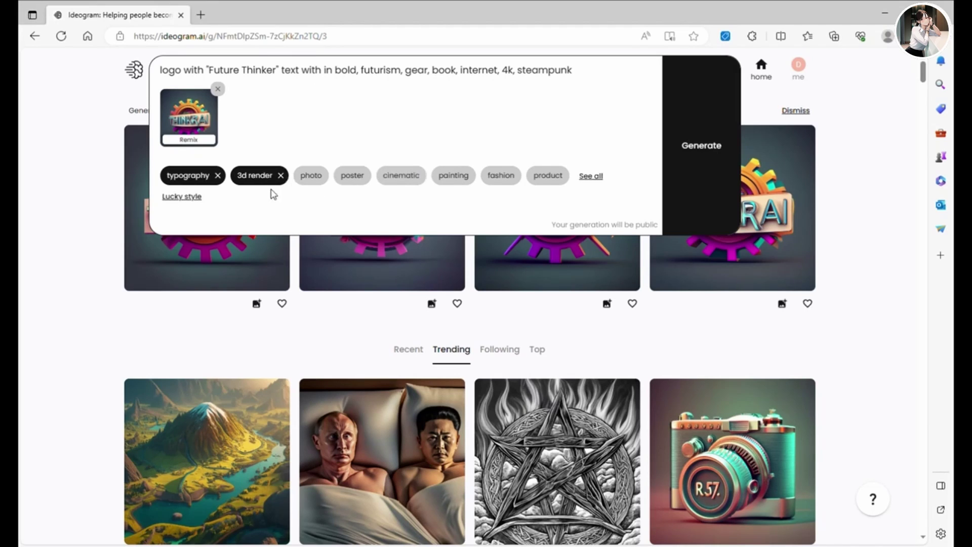
pyautogui.click(592, 179)
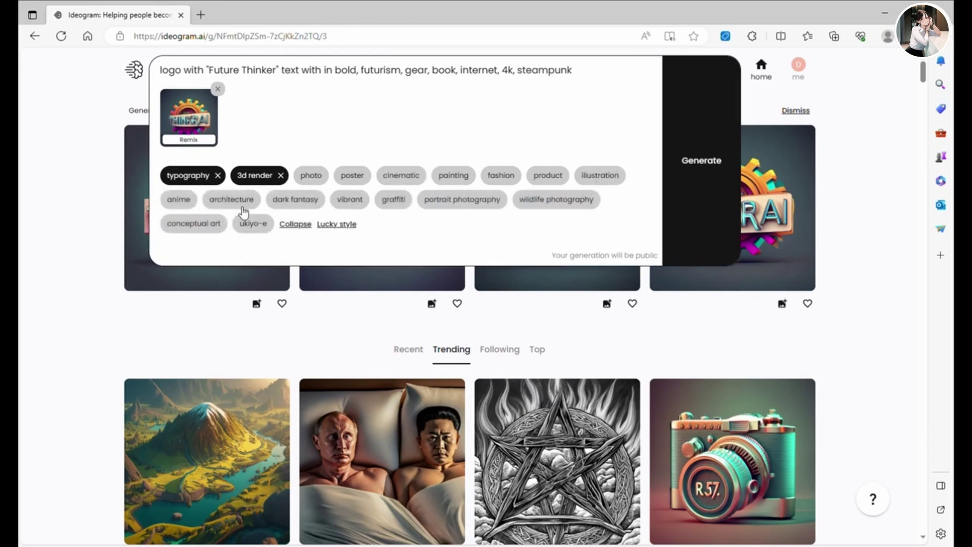
pyautogui.click(186, 206)
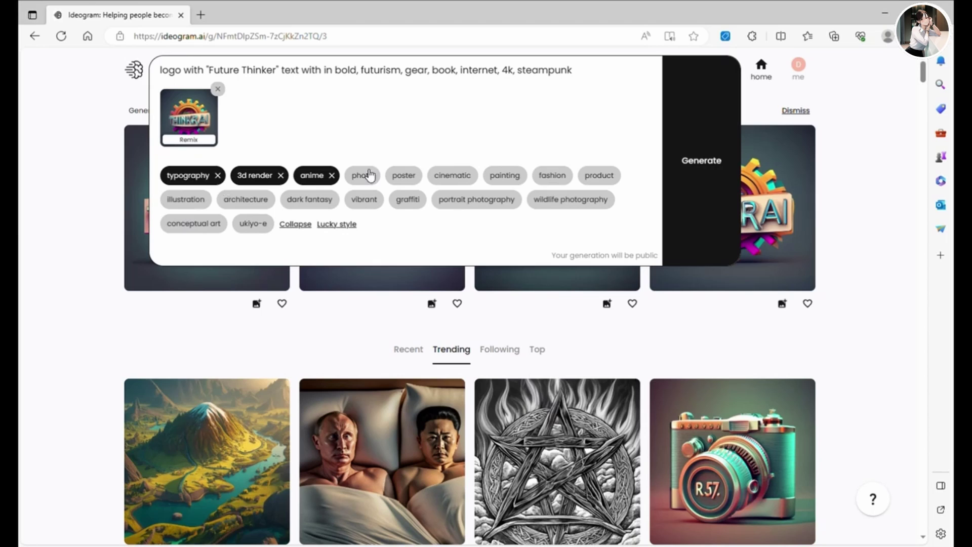
pyautogui.click(281, 175)
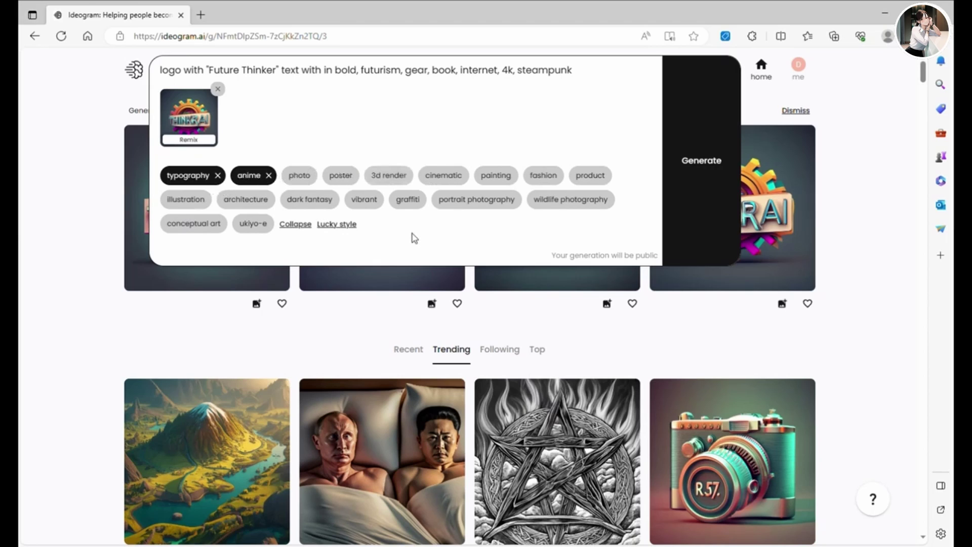
# Step: Generate new logos from the edited prompt while viewing a purple bear sticker's variations
pyautogui.click(712, 177)
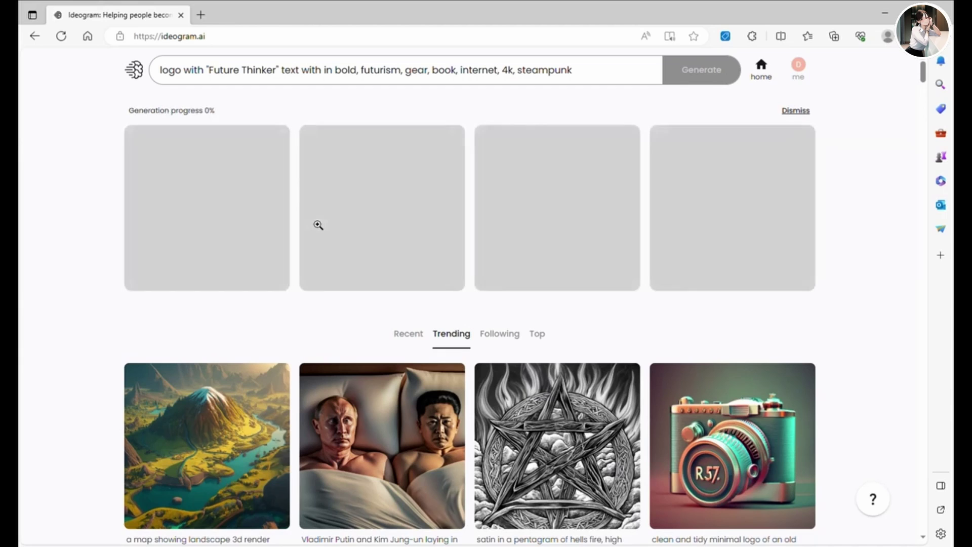
pyautogui.scroll(-10, 318, 225)
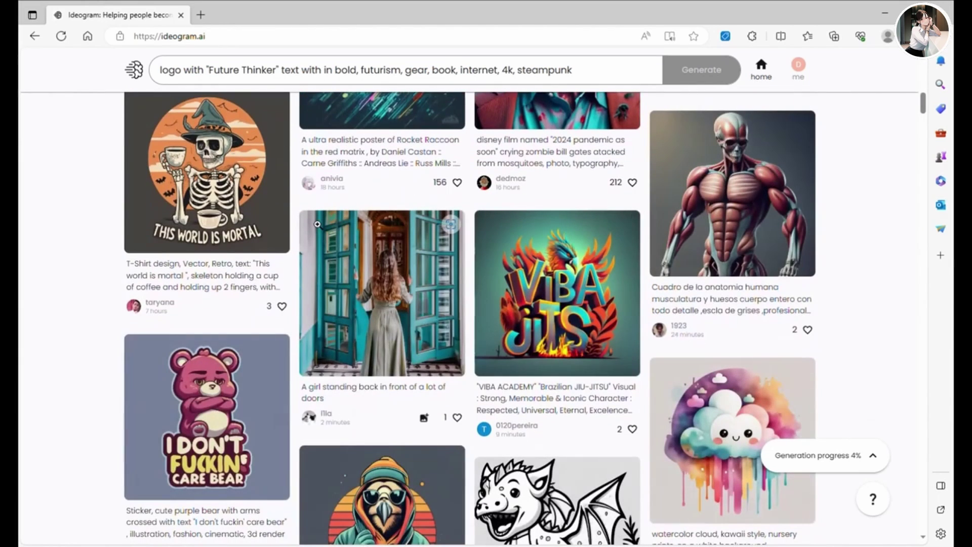
pyautogui.scroll(-5, 318, 224)
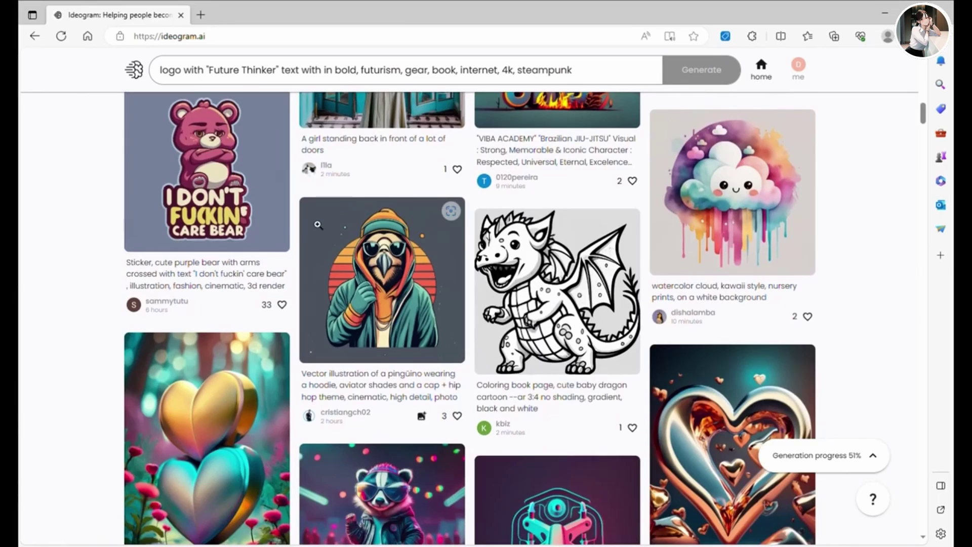
pyautogui.scroll(5, 318, 224)
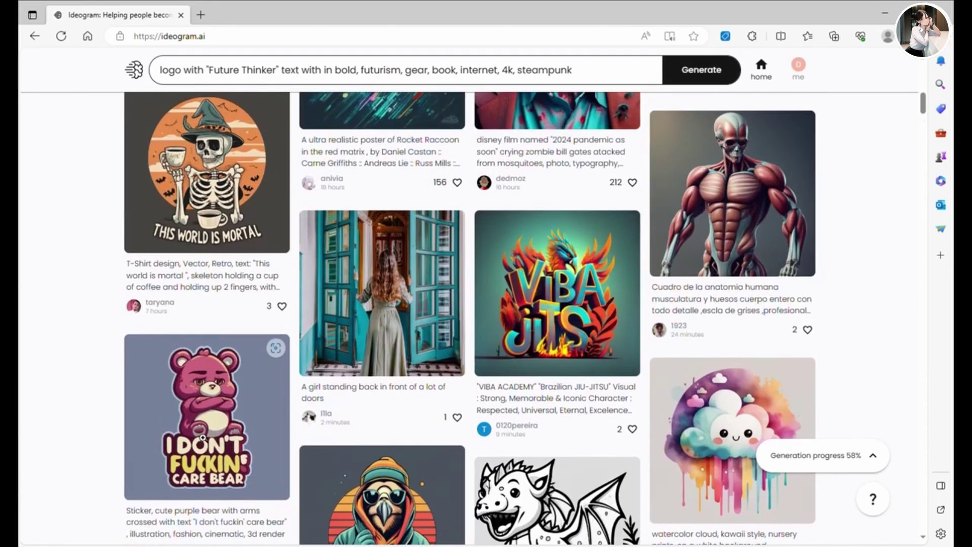
pyautogui.click(202, 437)
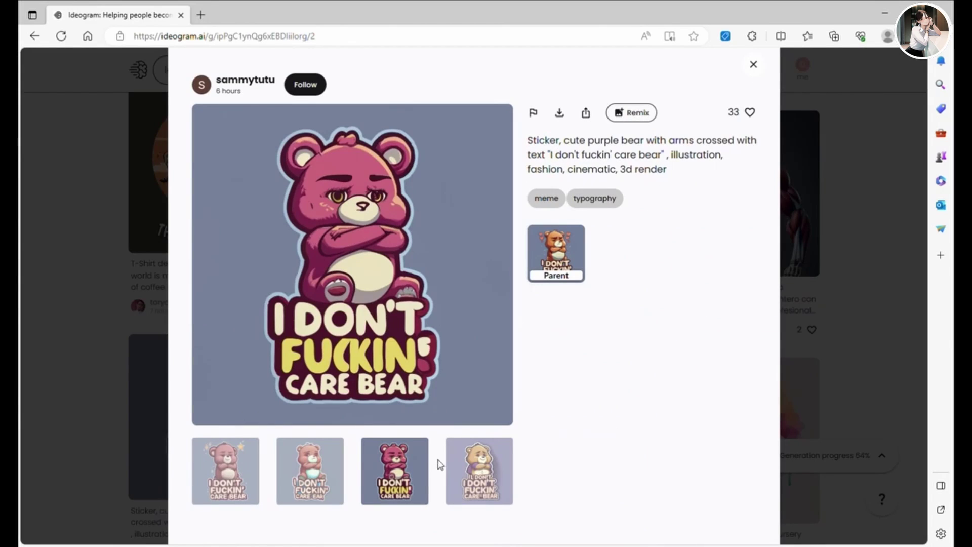
pyautogui.click(465, 476)
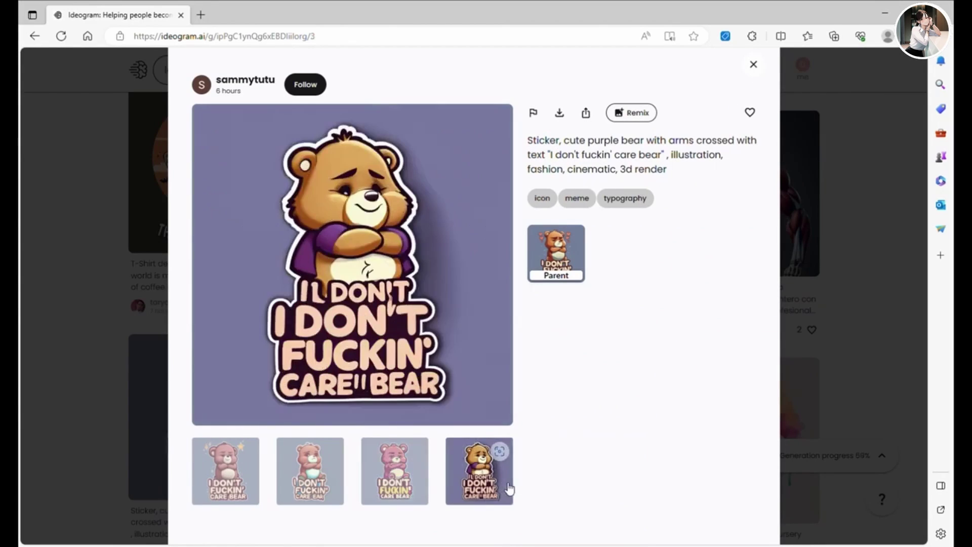
pyautogui.click(328, 474)
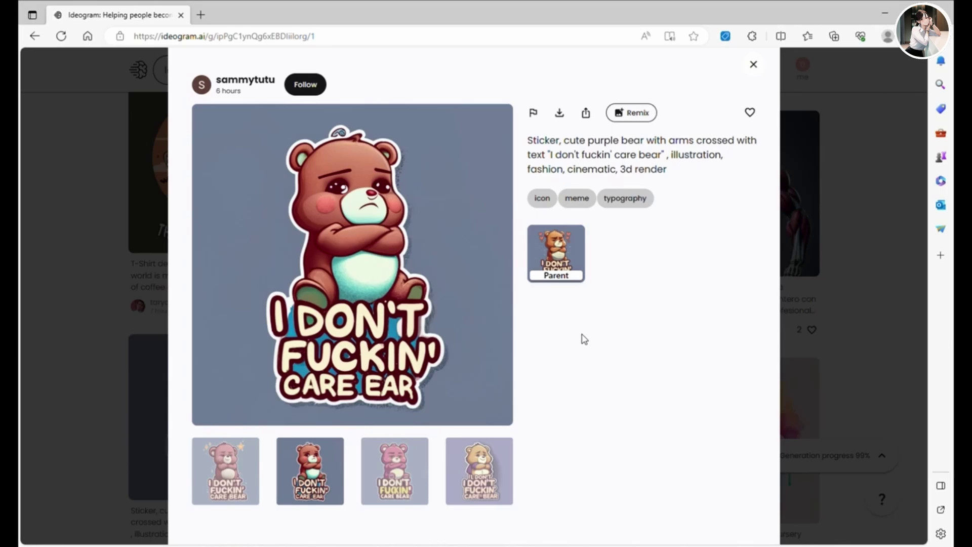
pyautogui.click(891, 268)
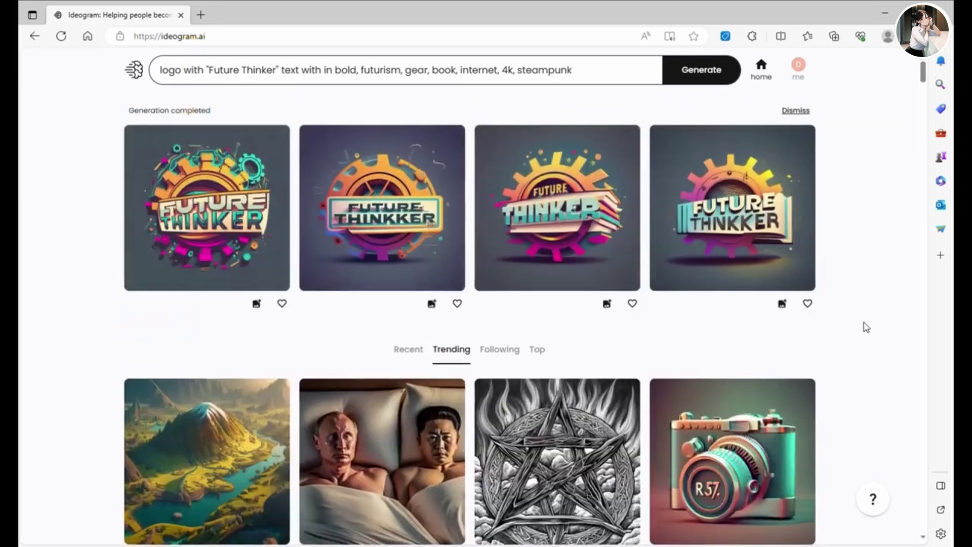
# Step: Compare all four new Future Thinker logo variations and download the first one
pyautogui.click(231, 199)
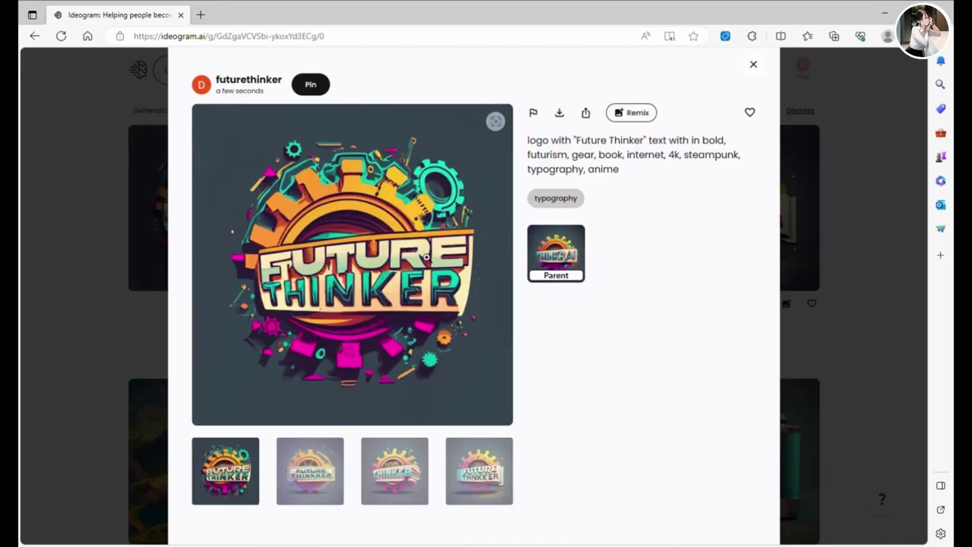
pyautogui.click(324, 468)
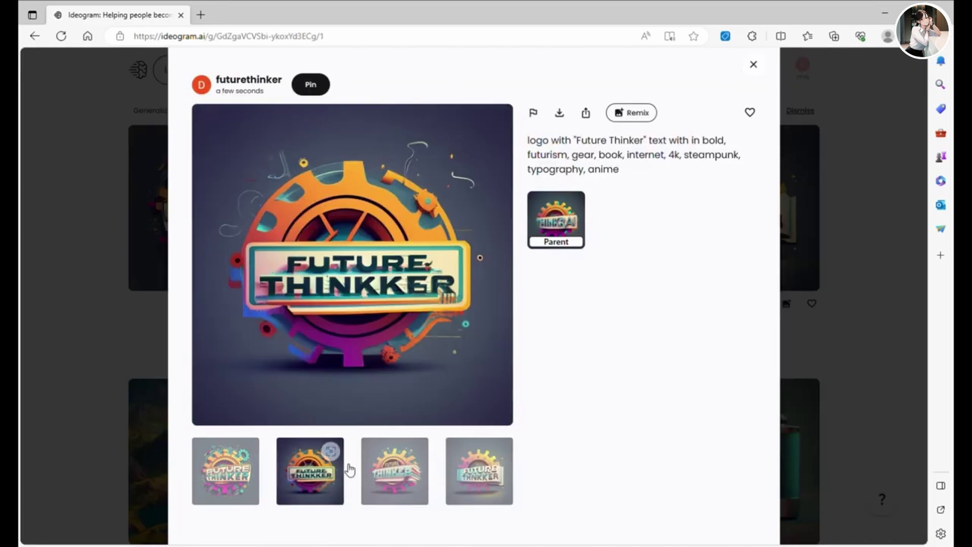
pyautogui.click(397, 478)
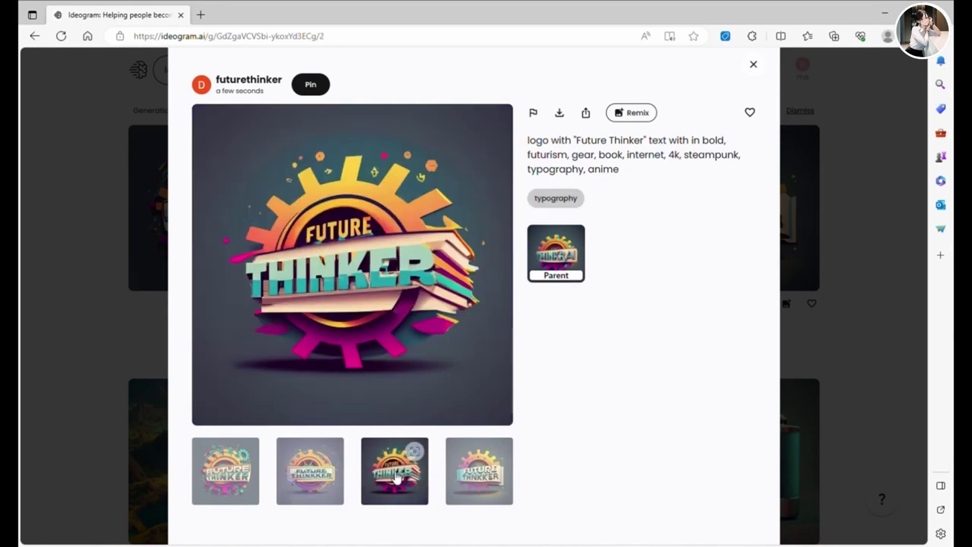
pyautogui.click(462, 487)
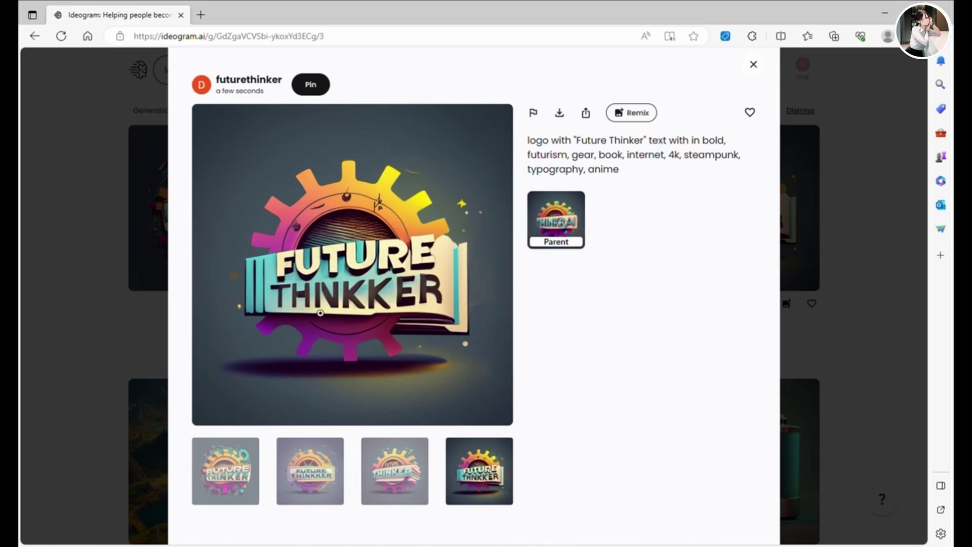
pyautogui.click(248, 478)
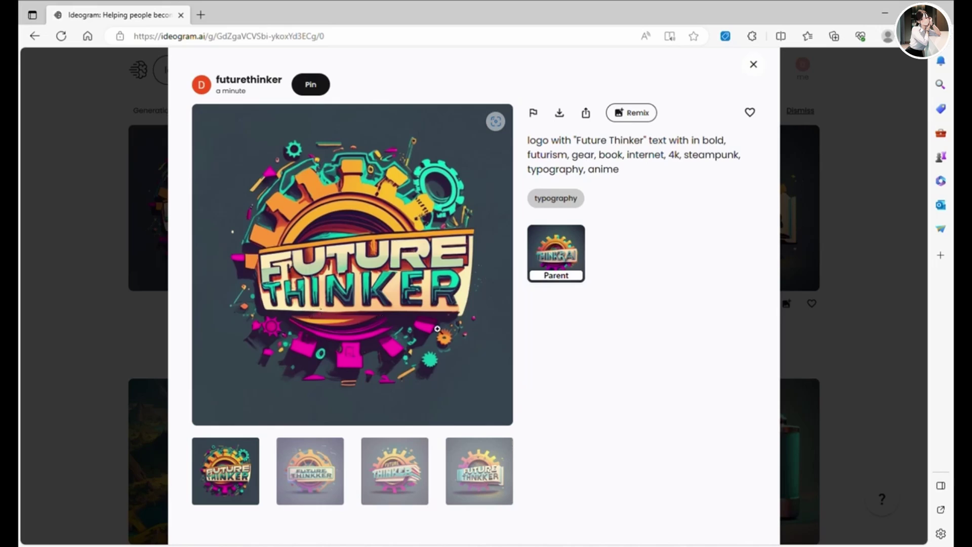
pyautogui.click(560, 114)
# Step: View the profile's Pinned, Liked and Generated tabs, then return to the Trending home feed
pyautogui.click(753, 65)
pyautogui.click(806, 79)
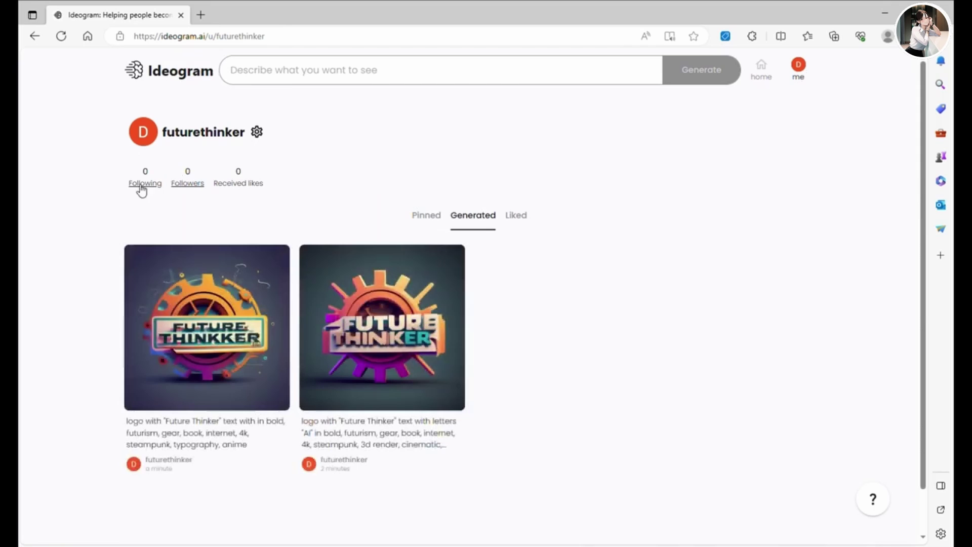
pyautogui.click(420, 217)
pyautogui.click(516, 218)
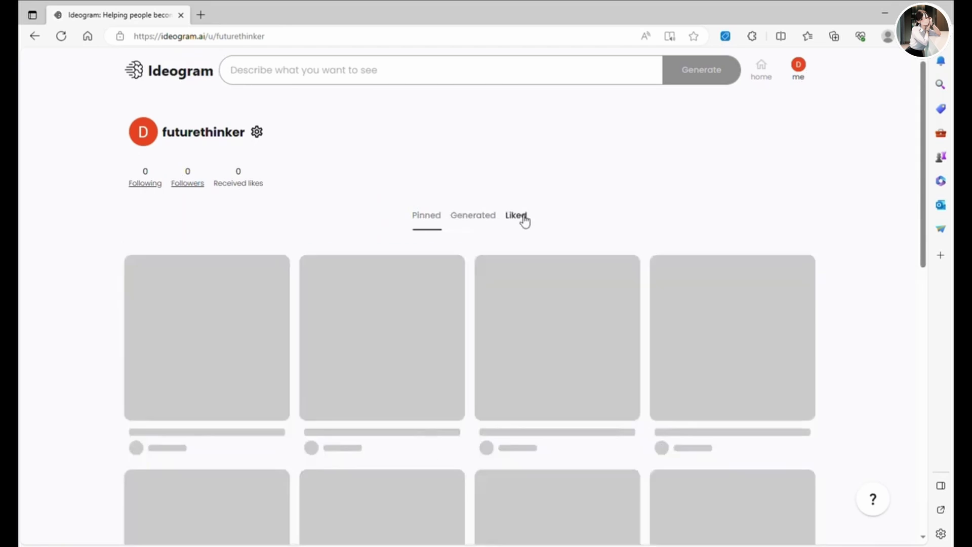
pyautogui.click(475, 218)
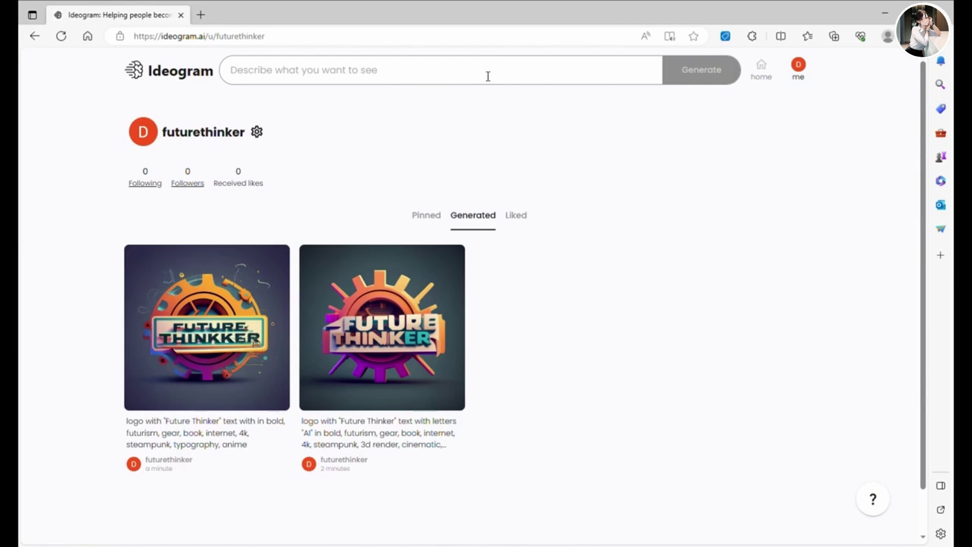
pyautogui.click(766, 80)
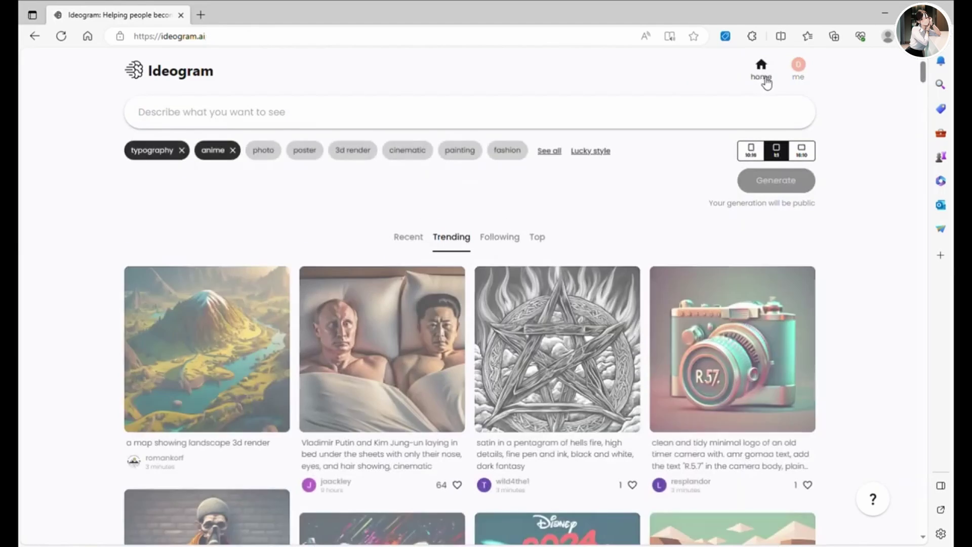
pyautogui.scroll(-10, 511, 312)
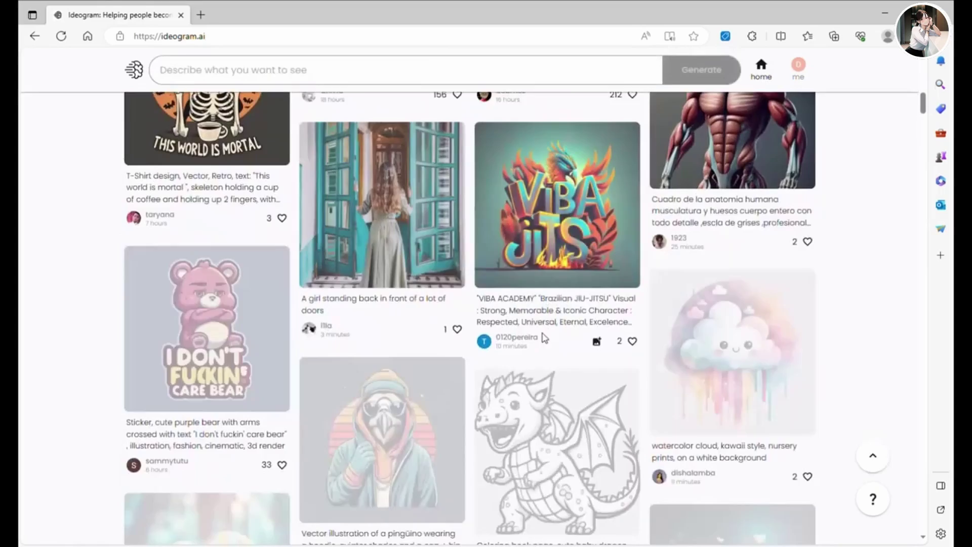
pyautogui.scroll(5, 512, 311)
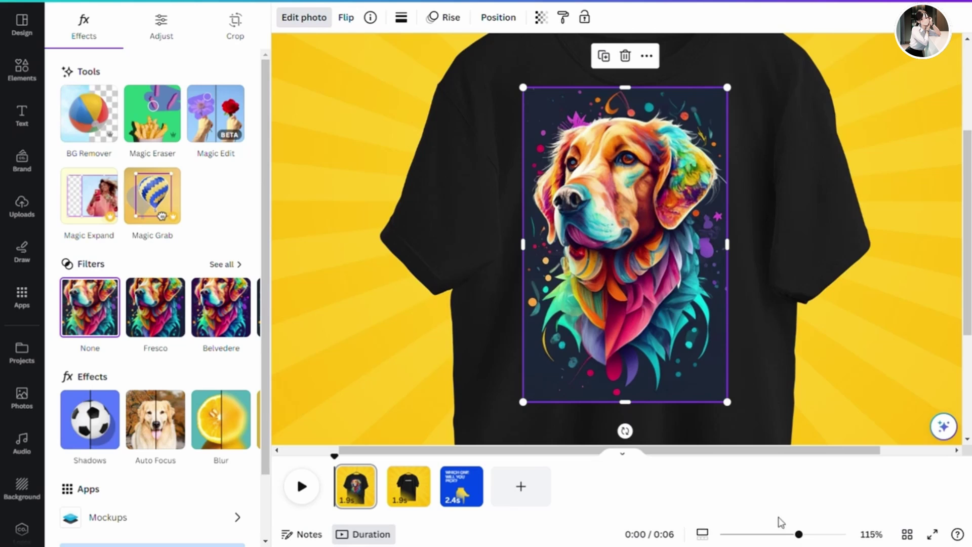
# Step: Strip the dog graphic's dark backdrop with BG Remover, then hide the side panel and zoom in
pyautogui.moveTo(799, 534); pyautogui.dragTo(783, 537)
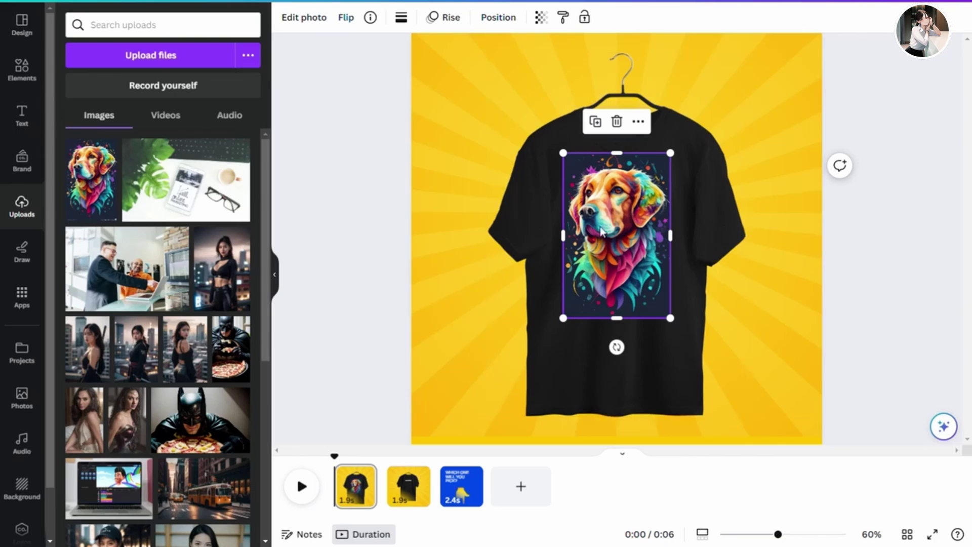
pyautogui.click(312, 17)
pyautogui.click(89, 114)
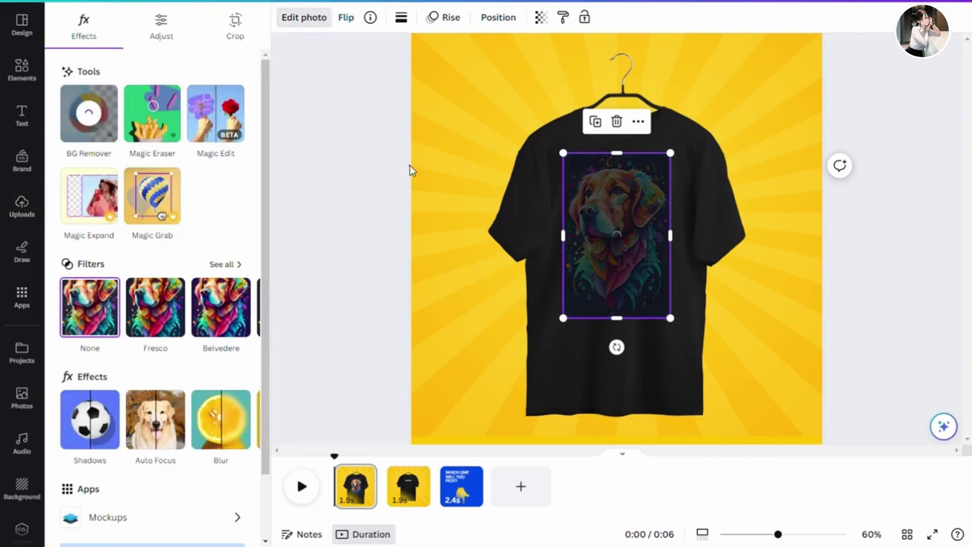
pyautogui.click(366, 159)
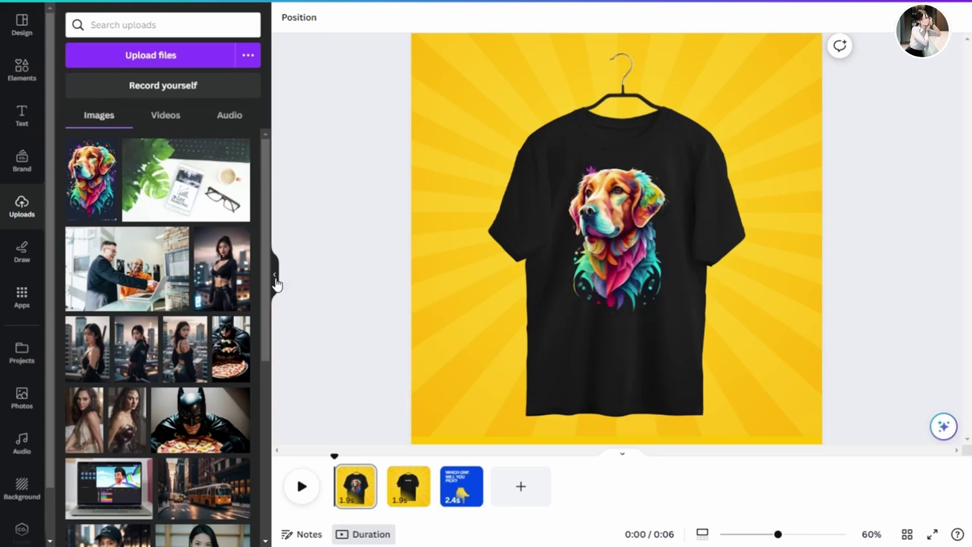
pyautogui.click(276, 280)
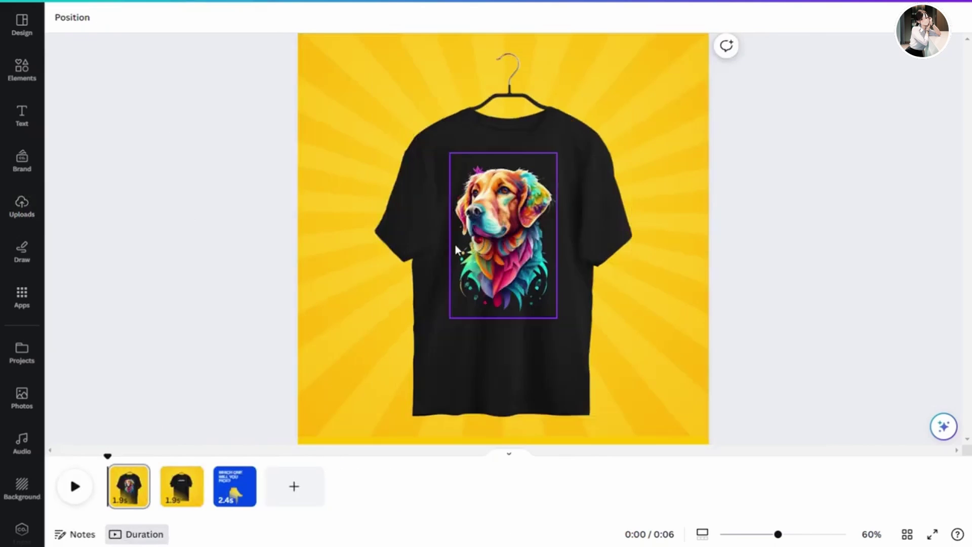
pyautogui.moveTo(787, 538)
pyautogui.mouseDown()
pyautogui.moveTo(812, 538)
pyautogui.moveTo(782, 538)
pyautogui.mouseUp()
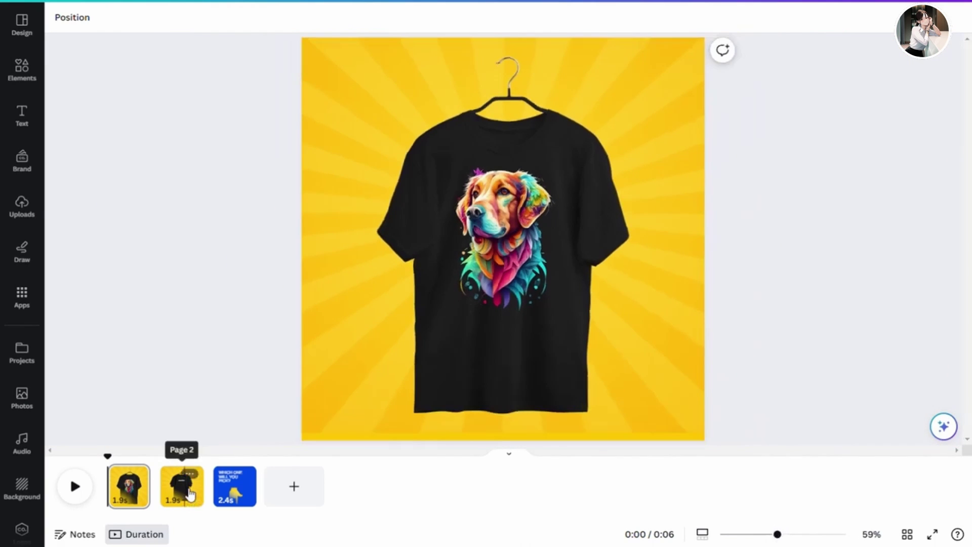
# Step: On page 2, replace the shirt-back text 'Salford & Co.' with 'Dog Lover'
pyautogui.click(191, 494)
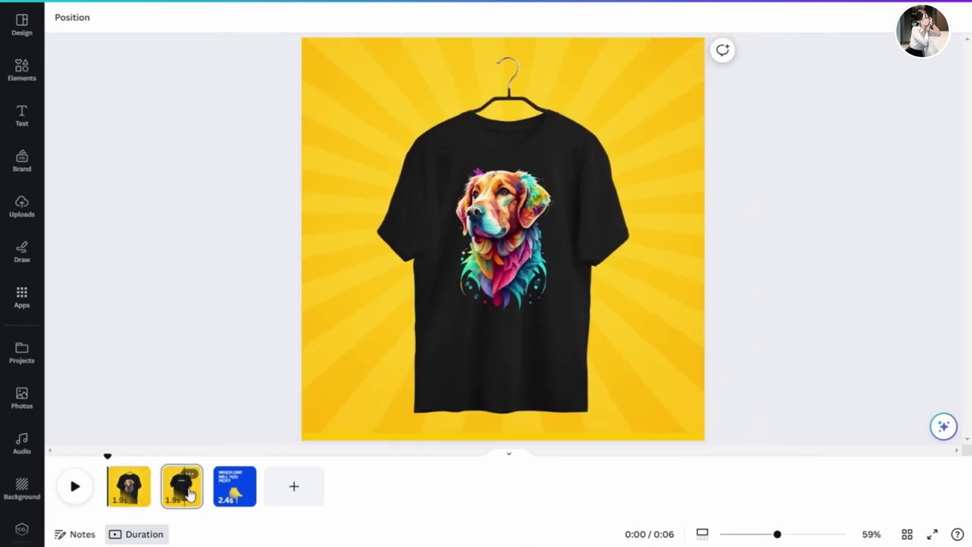
pyautogui.doubleClick(498, 181)
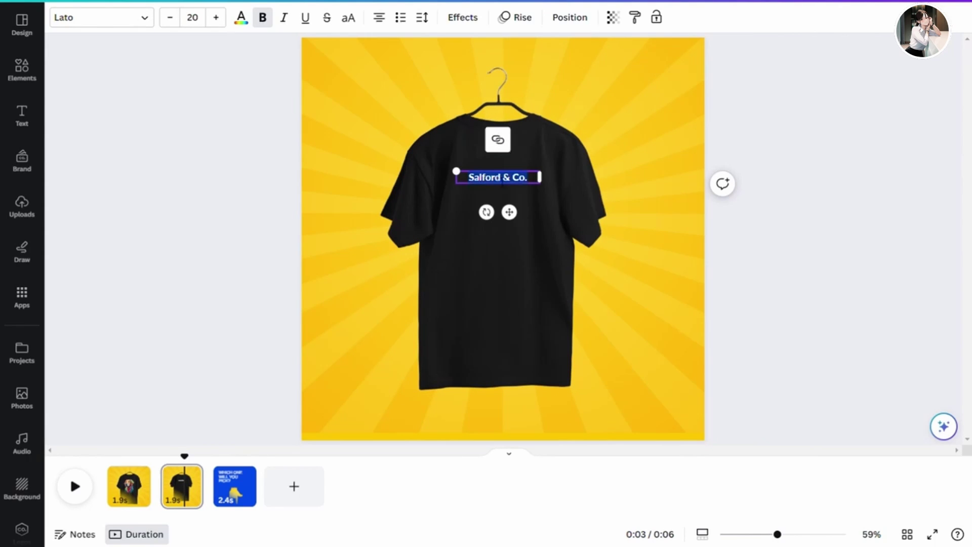
pyautogui.write('Dog Lover')
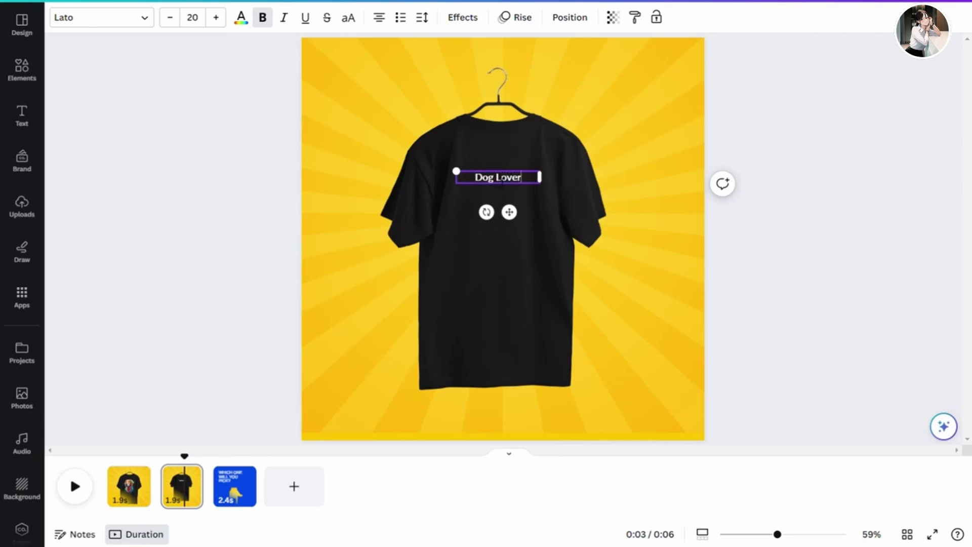
pyautogui.click(793, 190)
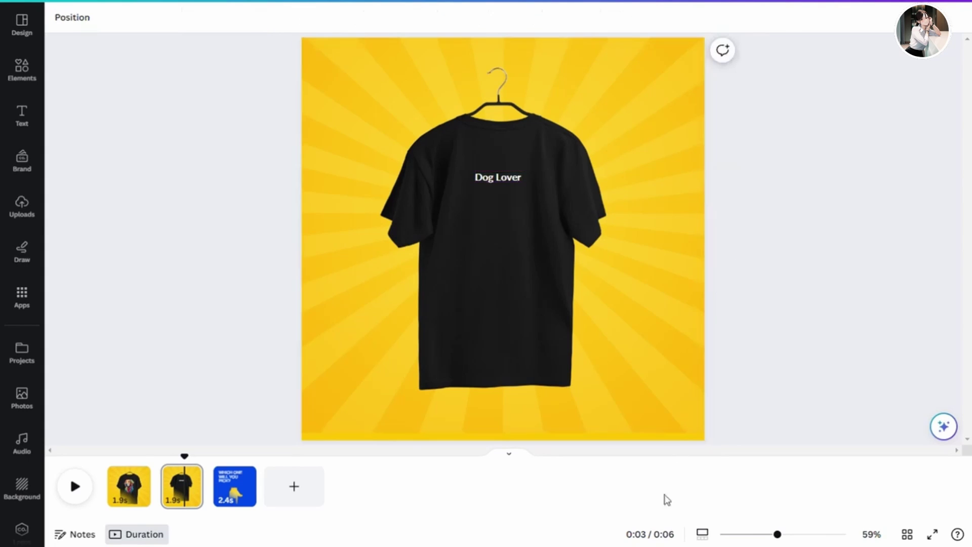
pyautogui.click(129, 488)
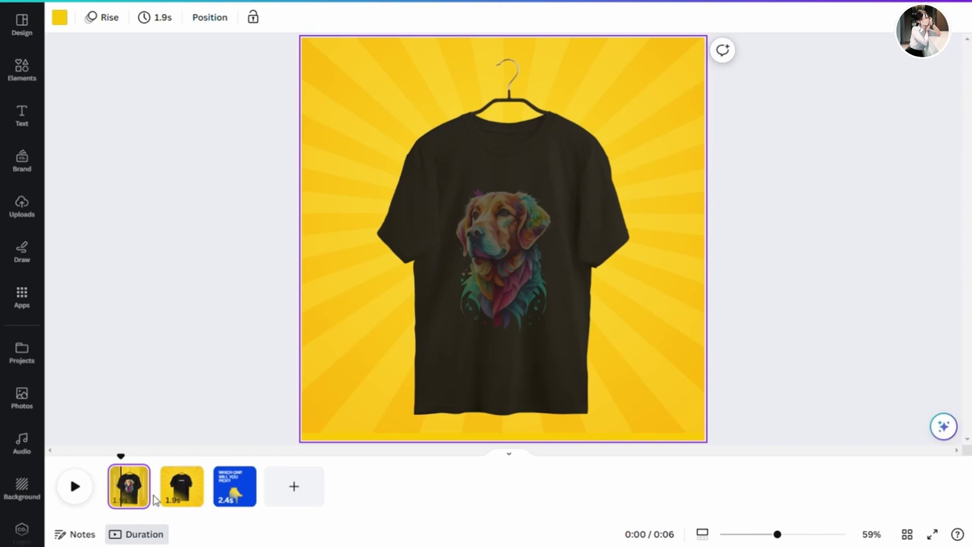
pyautogui.click(200, 282)
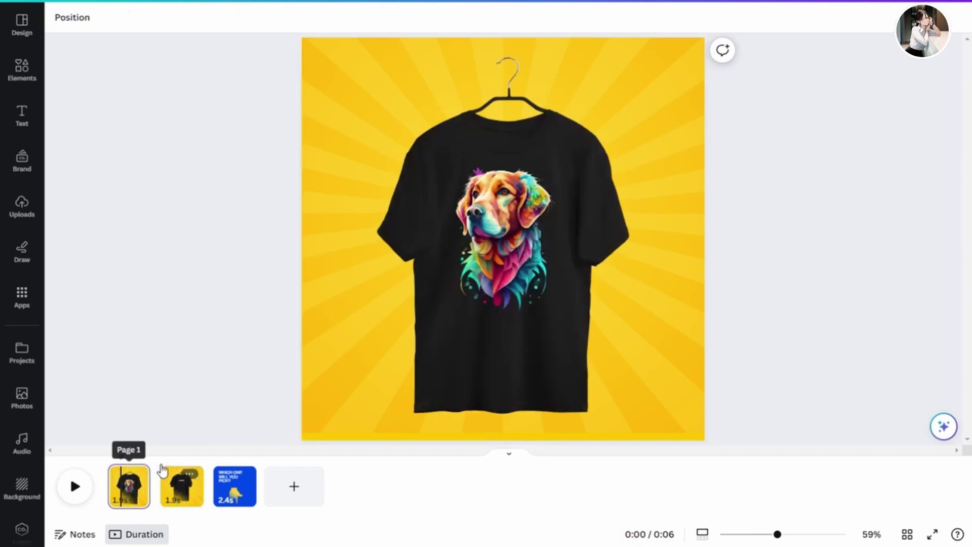
pyautogui.click(185, 473)
pyautogui.click(157, 358)
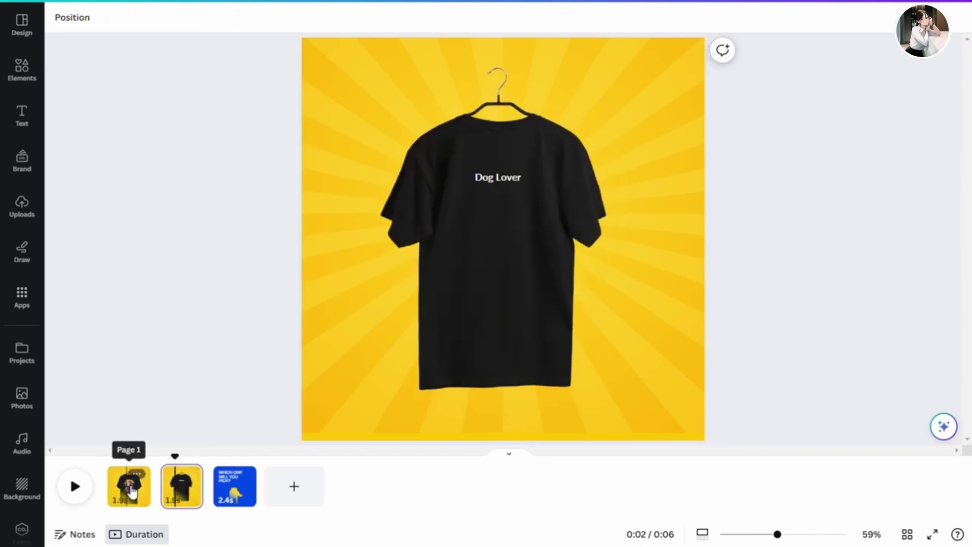
pyautogui.click(128, 484)
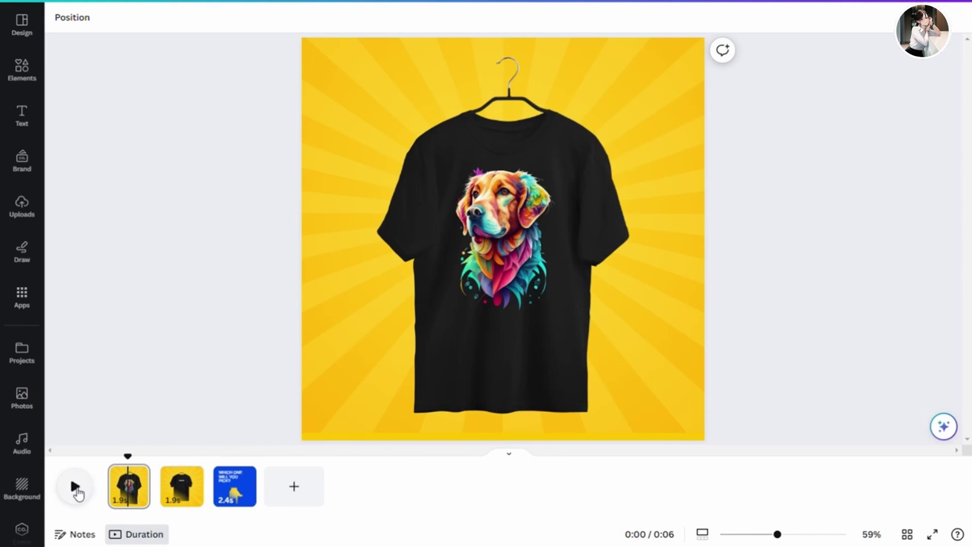
pyautogui.click(75, 487)
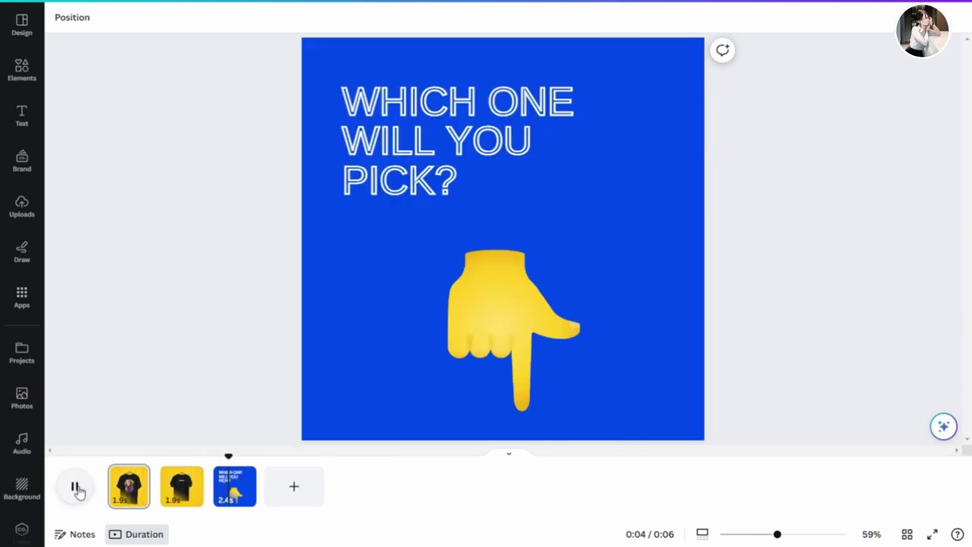
pyautogui.click(76, 488)
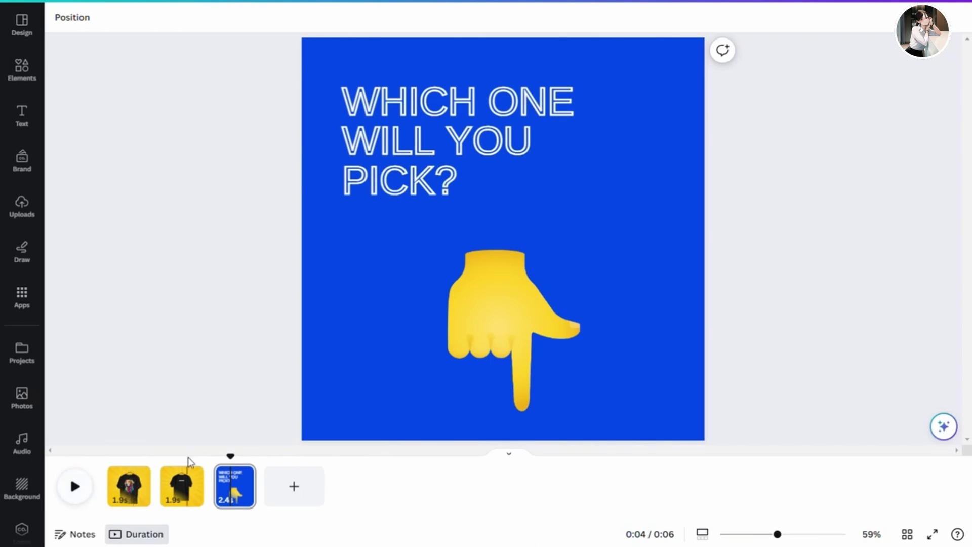
pyautogui.moveTo(230, 457); pyautogui.dragTo(136, 453)
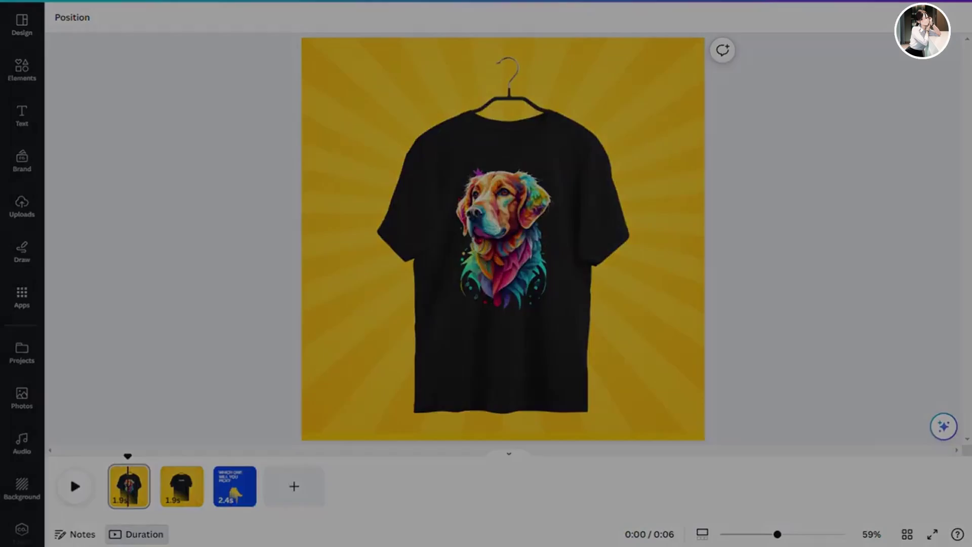